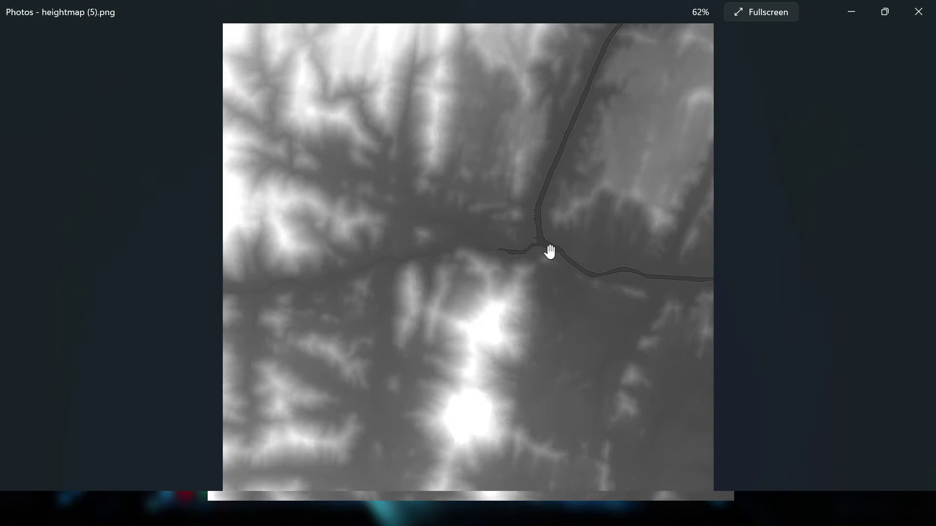
# Zoom the heightmap image in Photos to 90%
pyautogui.scroll(3, 443, 278)
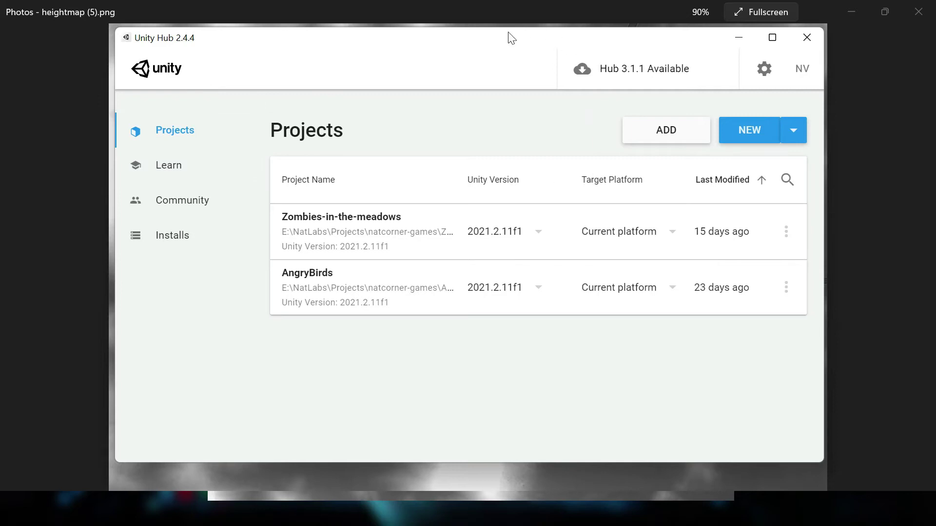
# Create a 2021.2.11f1 High Definition RP project called DemoTerrain inside the Demo Projects folder
pyautogui.click(794, 132)
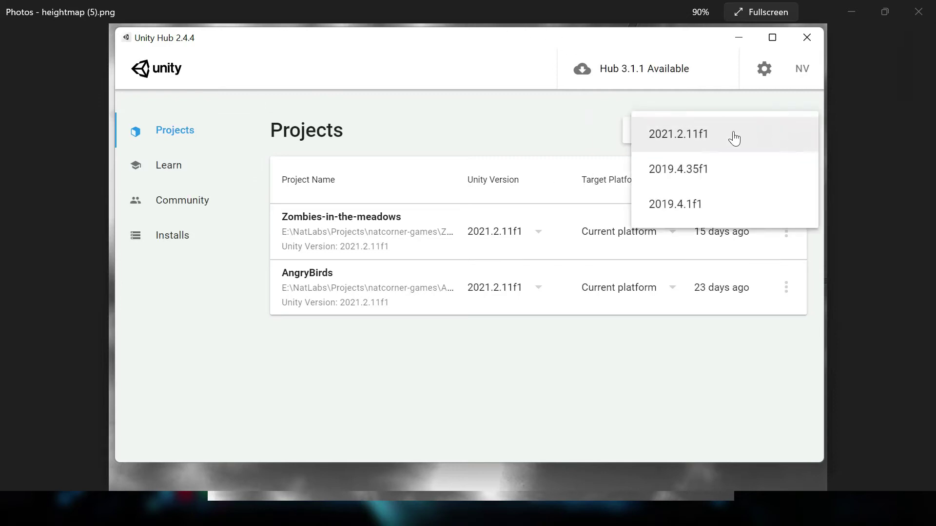
pyautogui.click(692, 139)
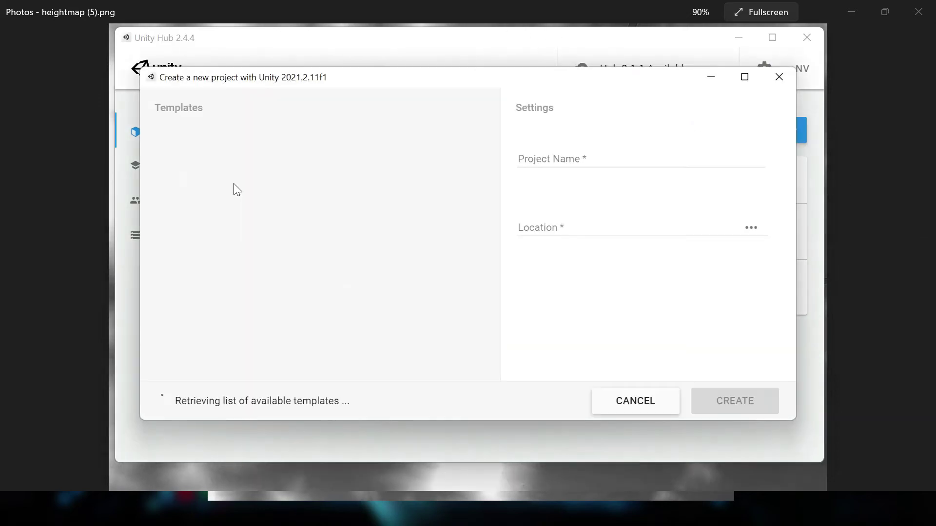
pyautogui.click(310, 312)
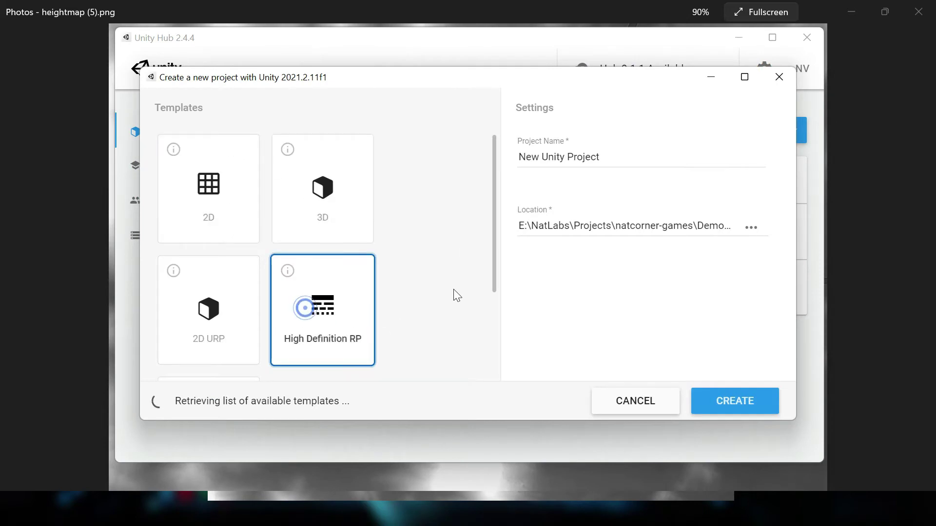
pyautogui.click(521, 157)
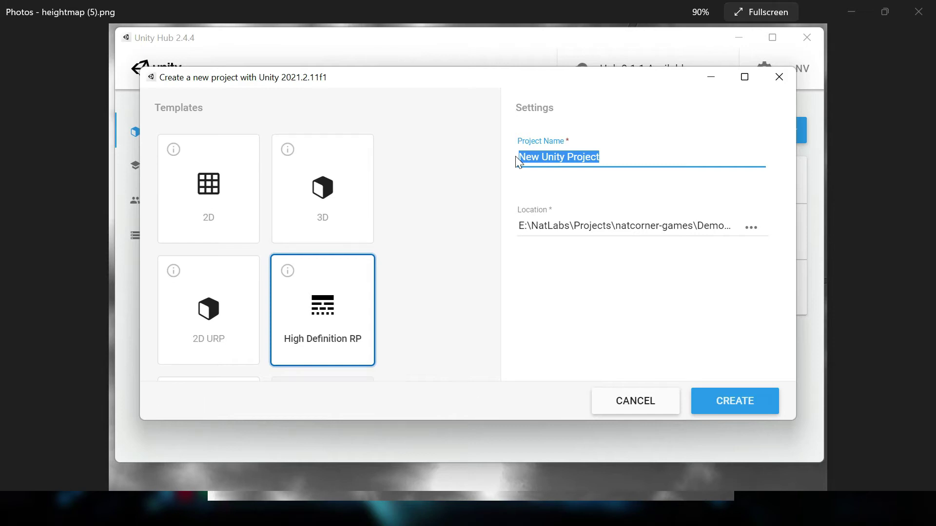
pyautogui.write('DemoT')
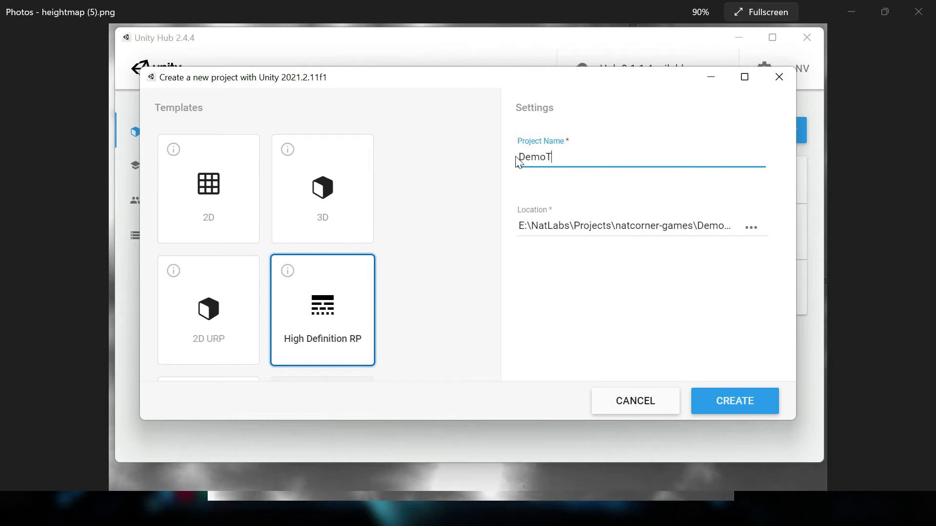
pyautogui.write('errain')
pyautogui.click(752, 229)
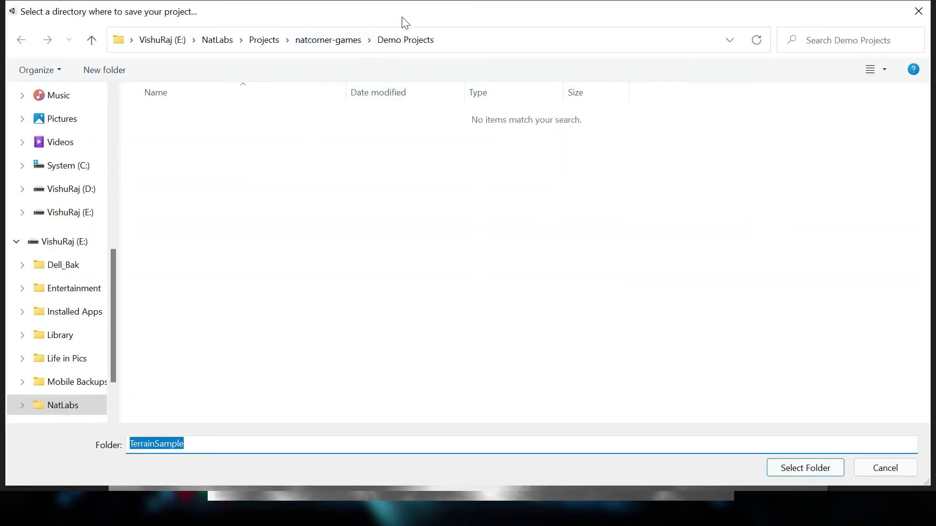
pyautogui.click(324, 41)
pyautogui.click(181, 164)
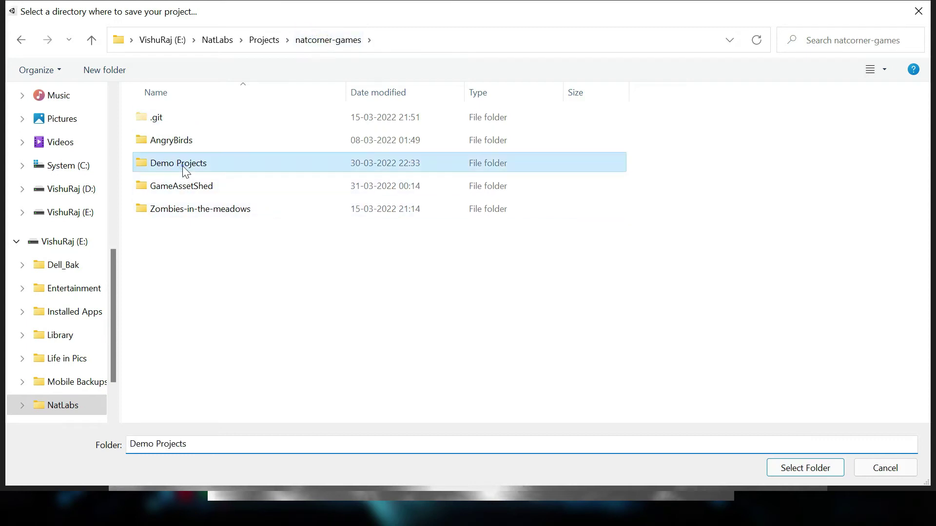
pyautogui.click(791, 466)
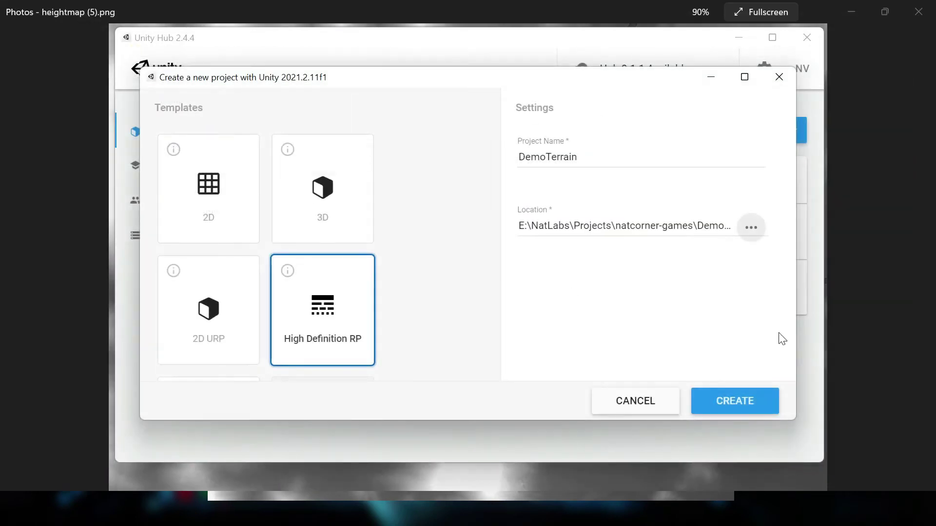
pyautogui.click(734, 403)
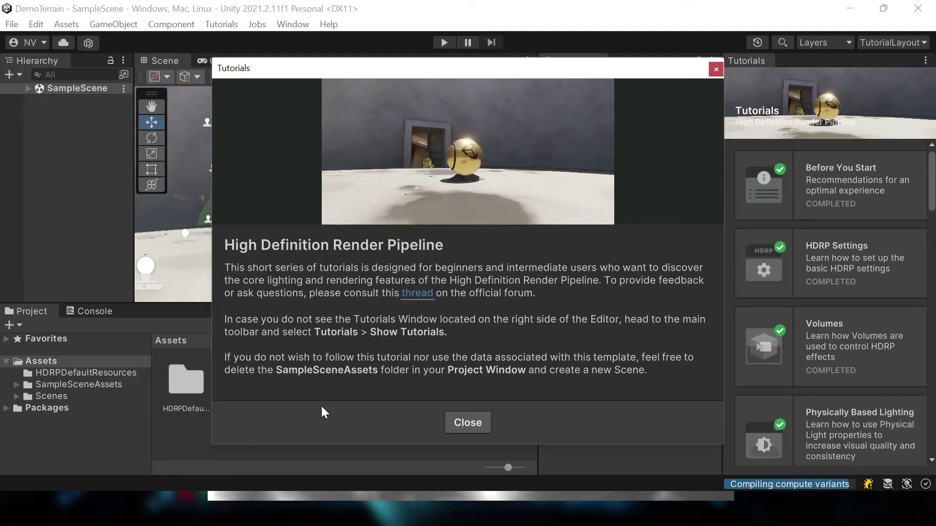
# Dismiss the tutorials dialog and narrow the Tutorials panel to widen the Inspector
pyautogui.click(450, 424)
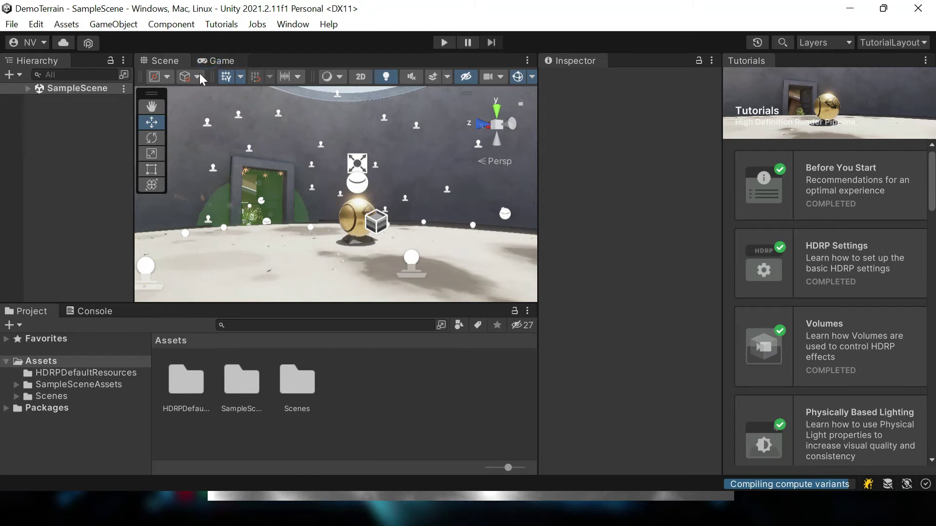
pyautogui.click(222, 61)
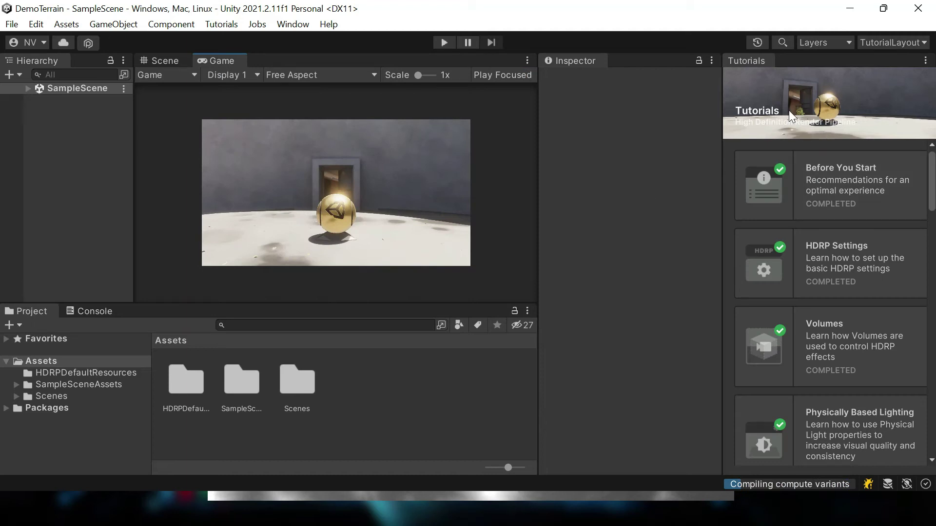
pyautogui.moveTo(721, 163); pyautogui.dragTo(871, 163)
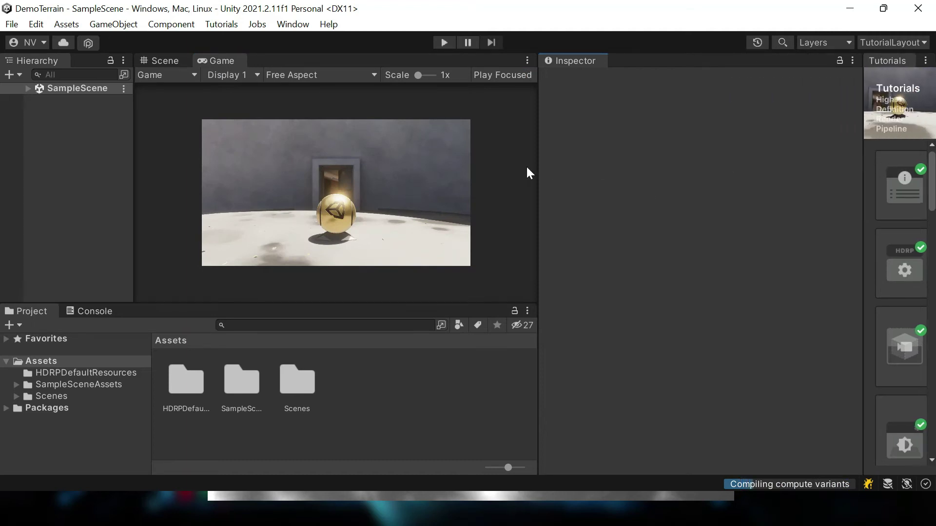
pyautogui.moveTo(537, 156); pyautogui.dragTo(821, 163)
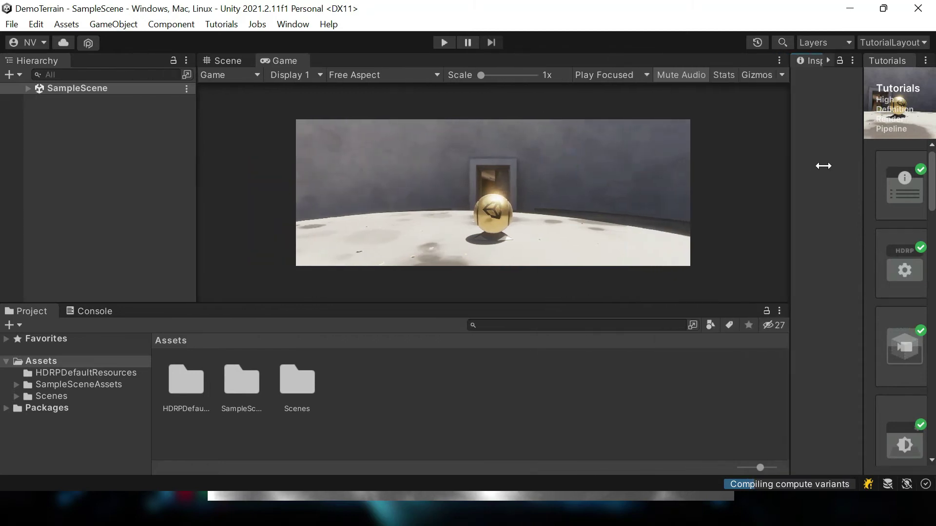
# Return to the Scene view and bring up SampleScene's options menu
pyautogui.click(227, 60)
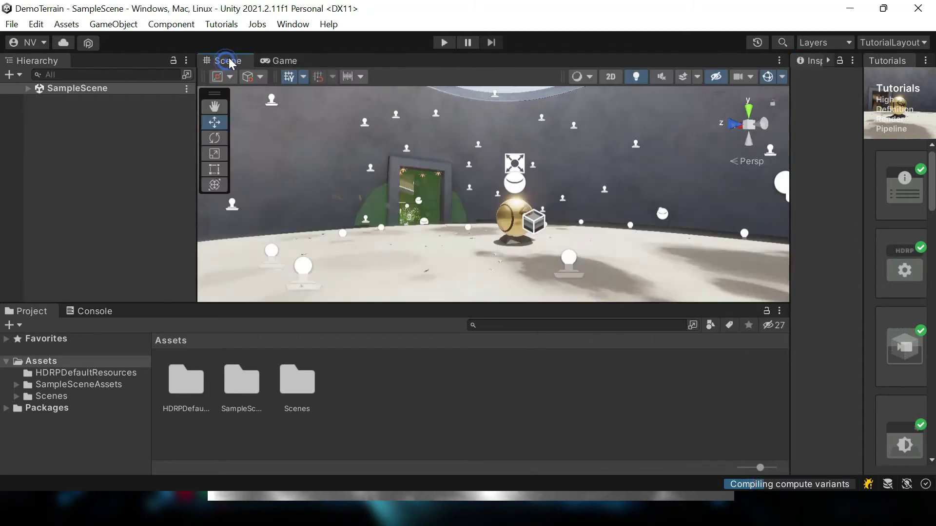
pyautogui.click(55, 116)
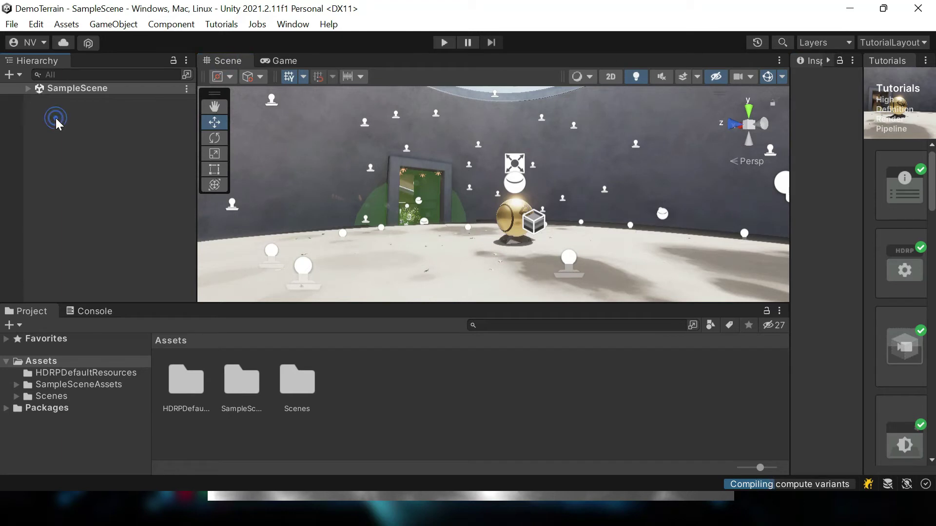
pyautogui.click(186, 88)
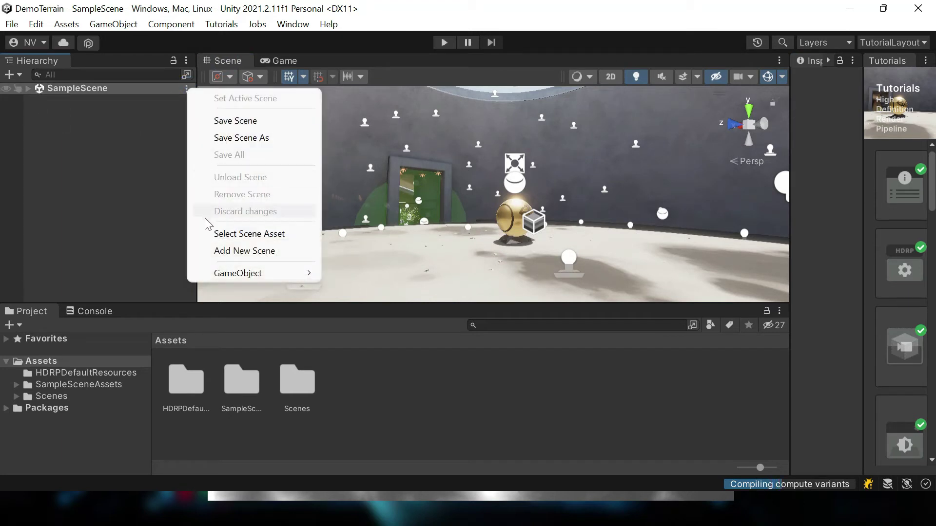
# Add a new scene and save it as DemoTerrain in Assets
pyautogui.click(234, 251)
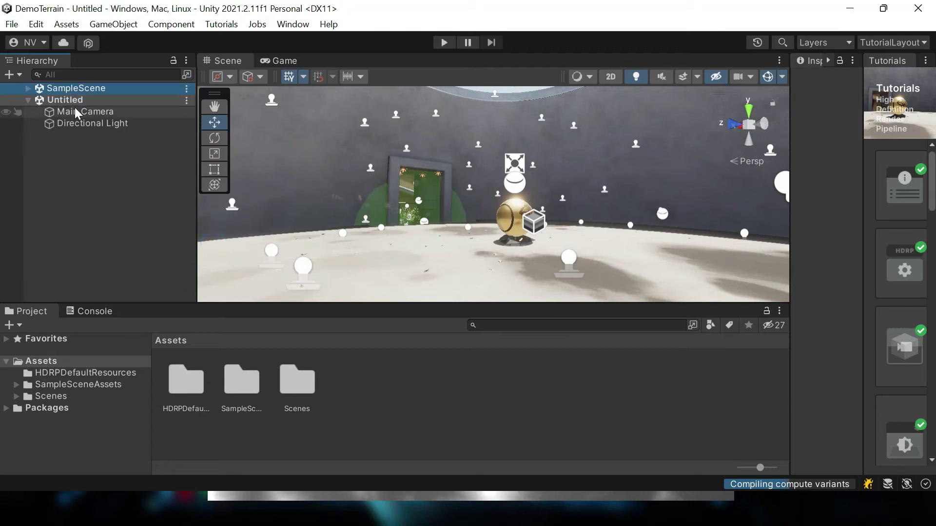
pyautogui.click(120, 154)
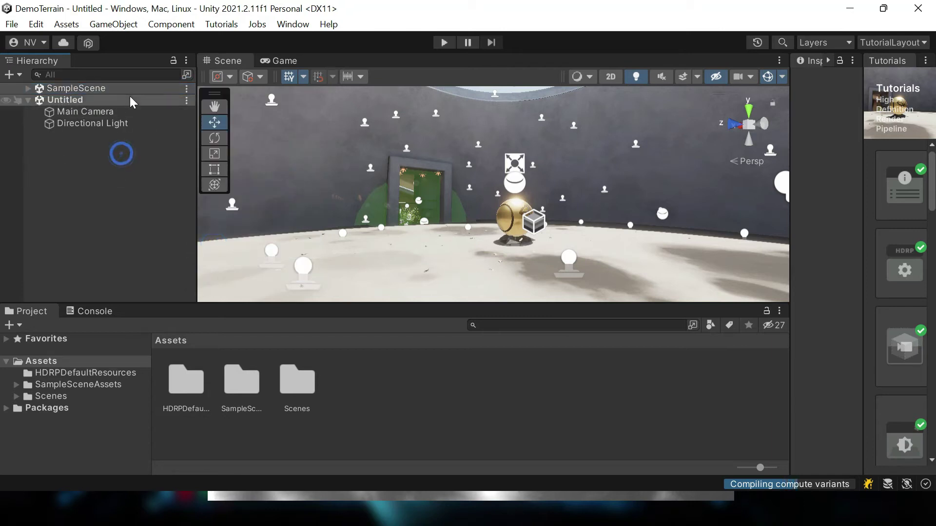
pyautogui.click(87, 102)
pyautogui.hotkey('ctrl', 's')
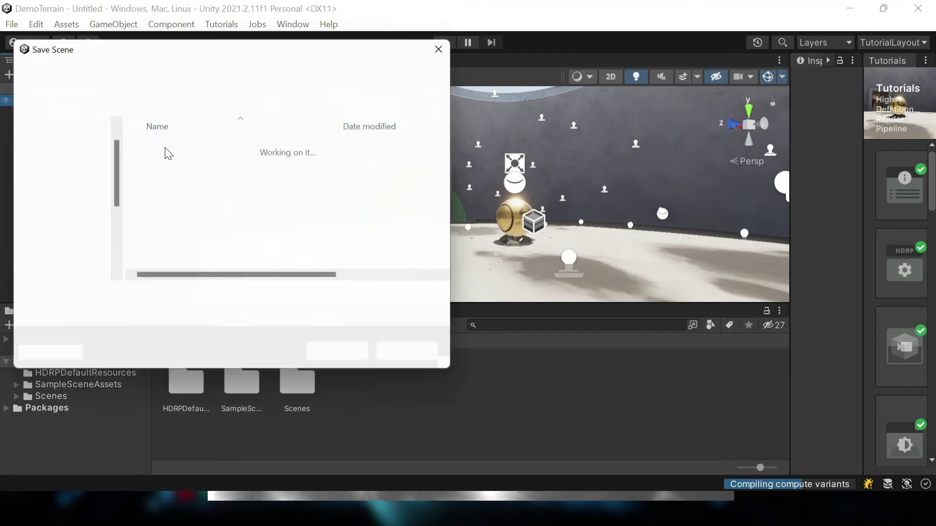
pyautogui.write('DemoT')
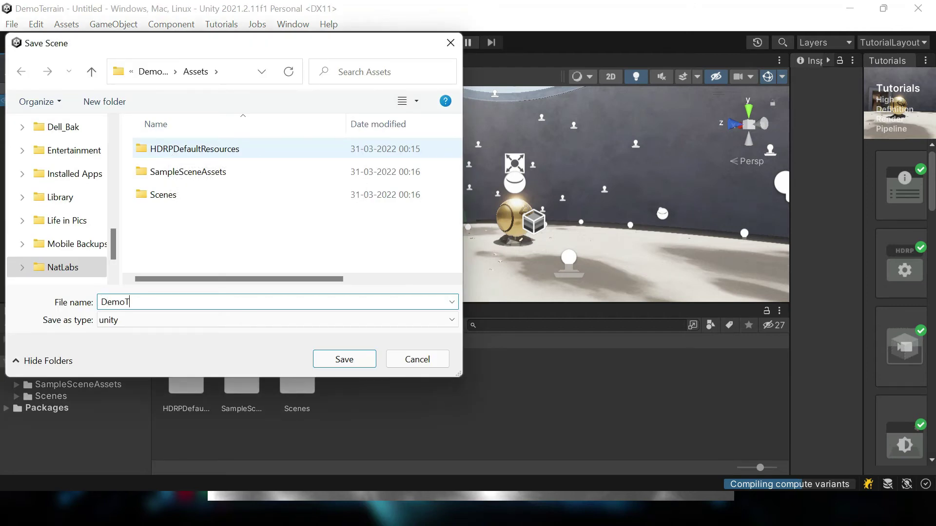
pyautogui.write('errain')
pyautogui.press('Return')
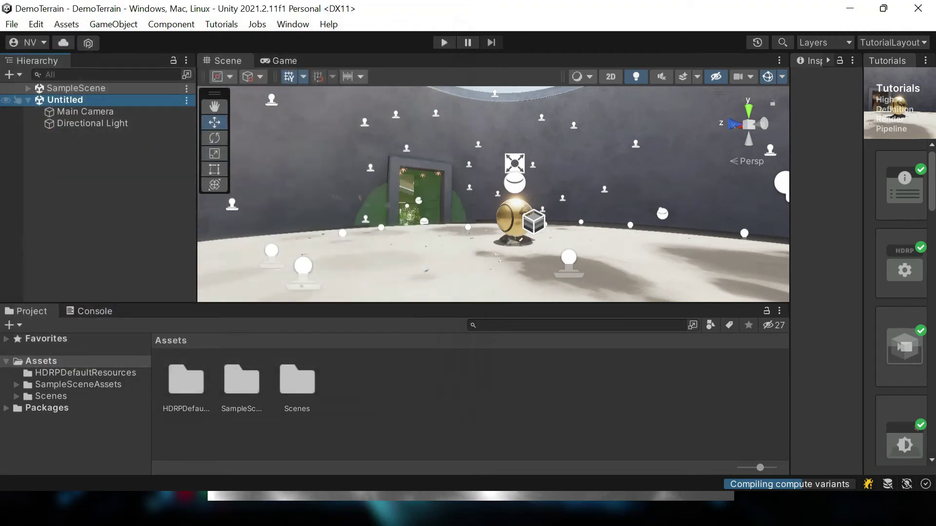
# Unload SampleScene from the Hierarchy
pyautogui.click(187, 88)
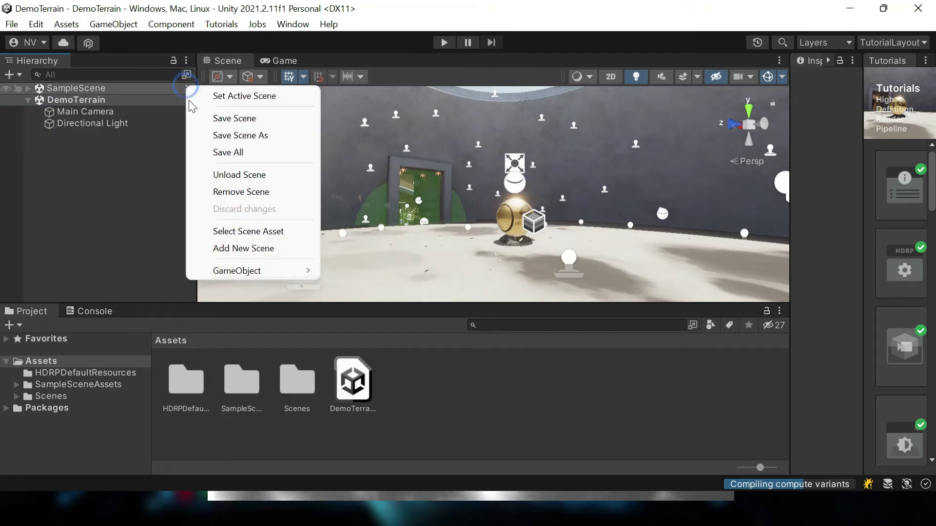
pyautogui.click(212, 175)
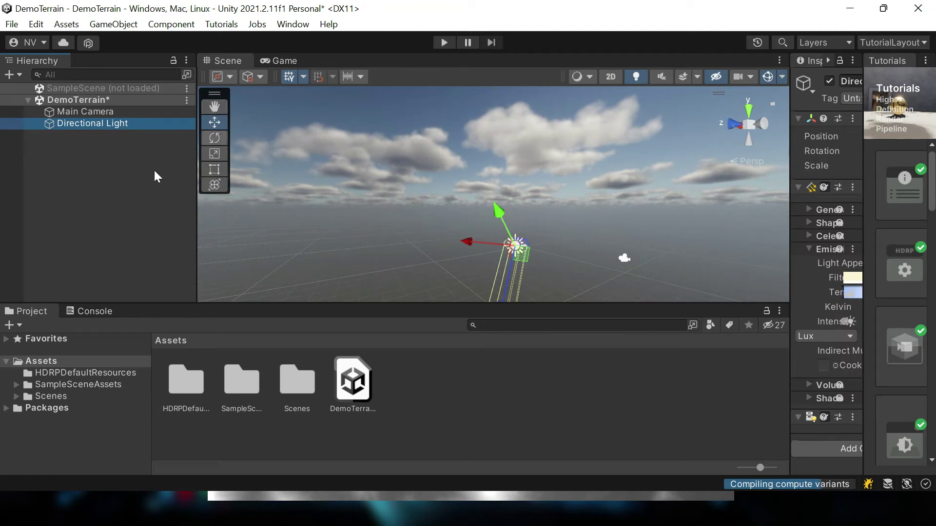
pyautogui.click(286, 24)
# Install Terrain Tools 4.0.3 from the Unity Registry in Package Manager
pyautogui.click(347, 200)
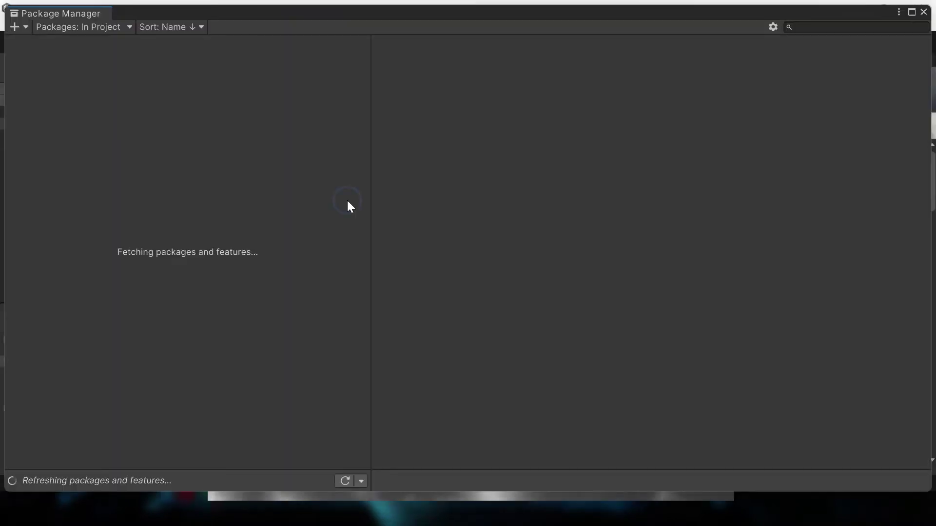
pyautogui.click(96, 28)
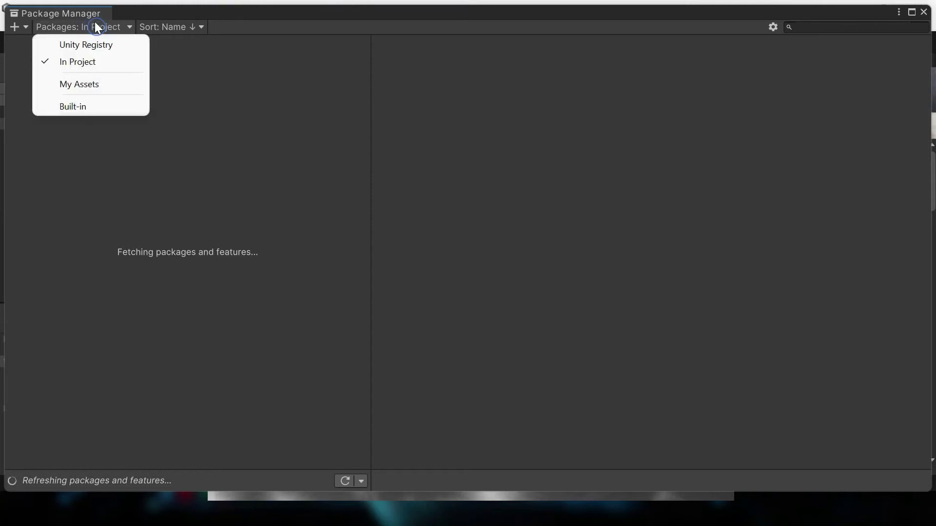
pyautogui.click(100, 42)
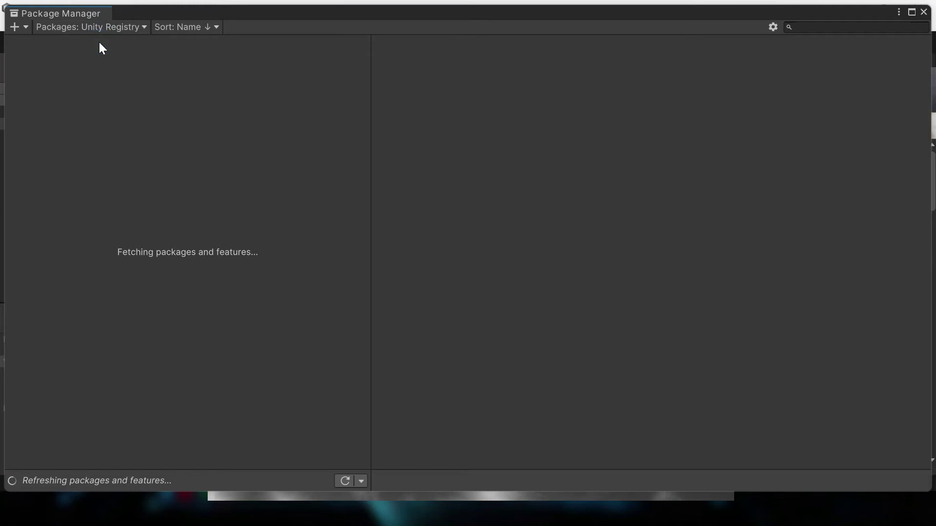
pyautogui.scroll(-15, 159, 292)
pyautogui.click(157, 308)
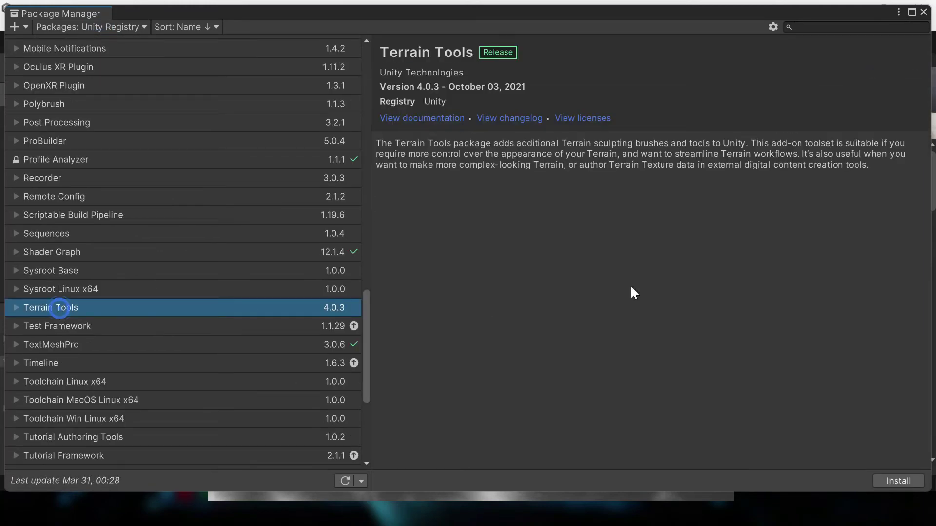
pyautogui.click(892, 479)
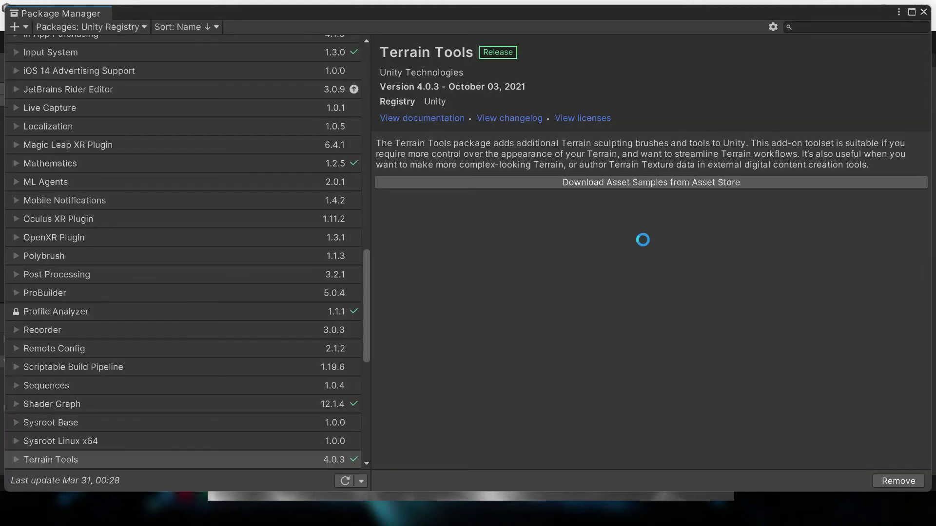
pyautogui.click(924, 12)
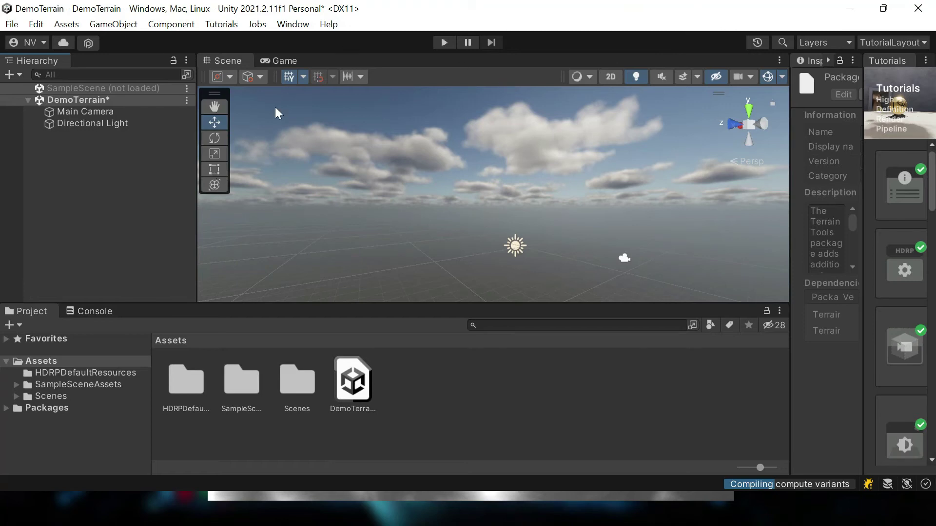
# Open Window > Terrain > Terrain Toolbox and glance at the heightmap in Photos
pyautogui.click(288, 25)
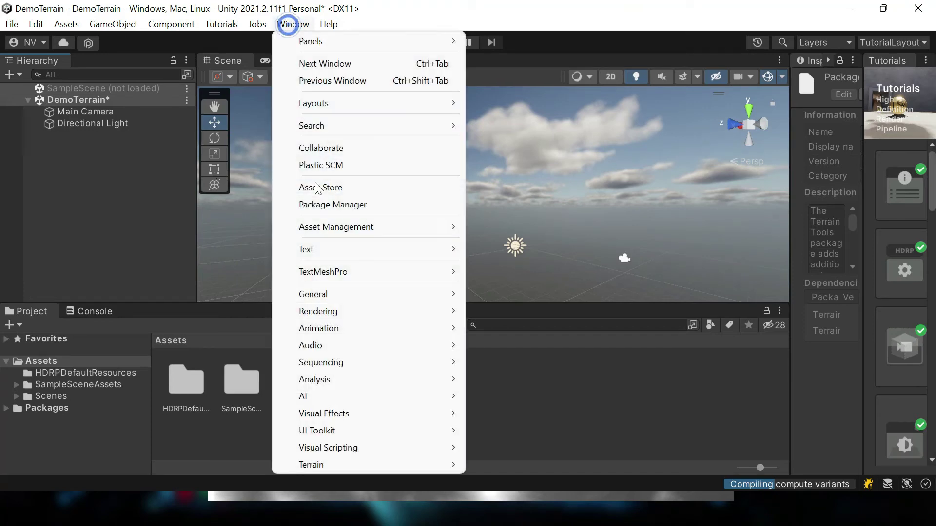
pyautogui.moveTo(383, 464)
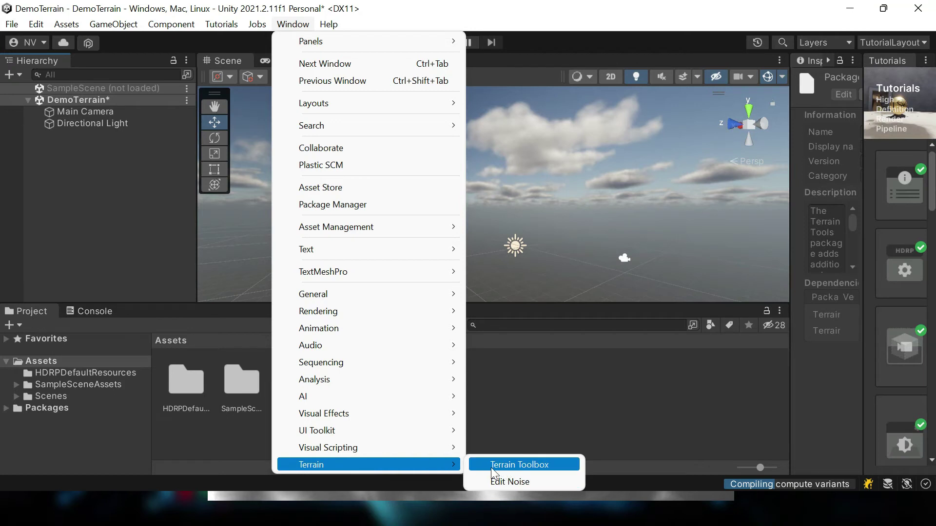
pyautogui.click(522, 465)
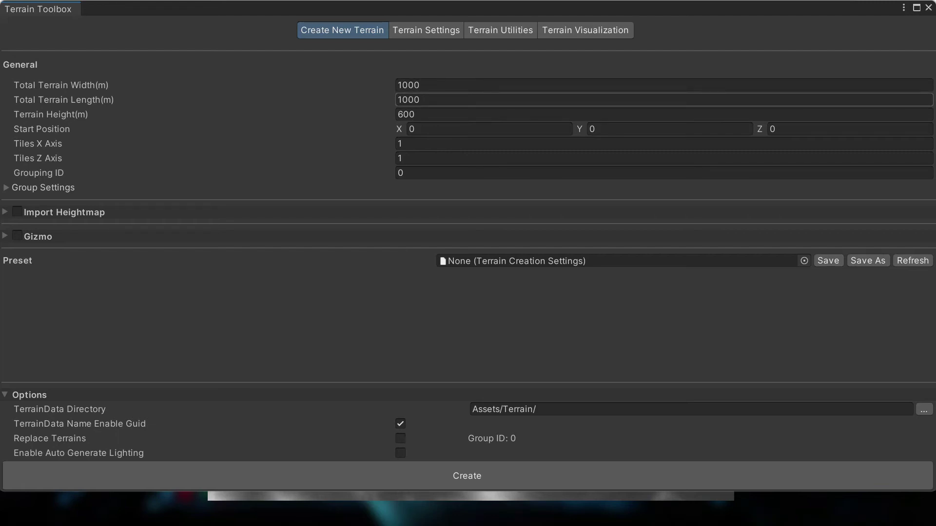
pyautogui.hotkey('alt', 'Tab')
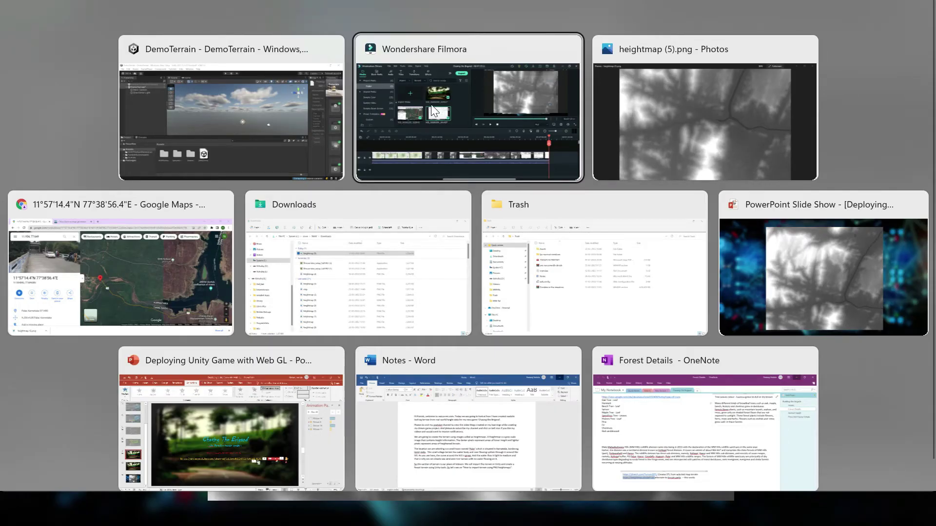
pyautogui.hotkey('alt', 'Tab')
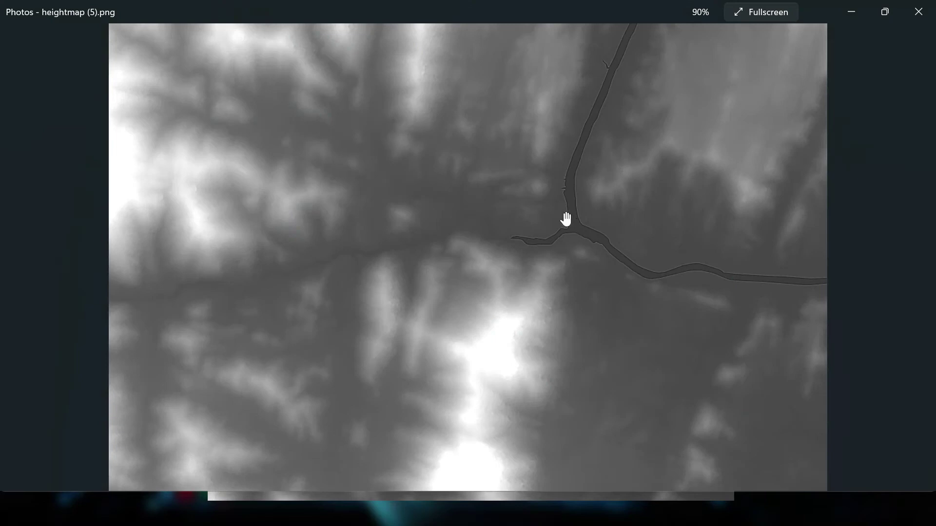
pyautogui.hotkey('alt', 'Tab')
# Set Total Terrain Width and Total Terrain Length to 18000
pyautogui.click(438, 85)
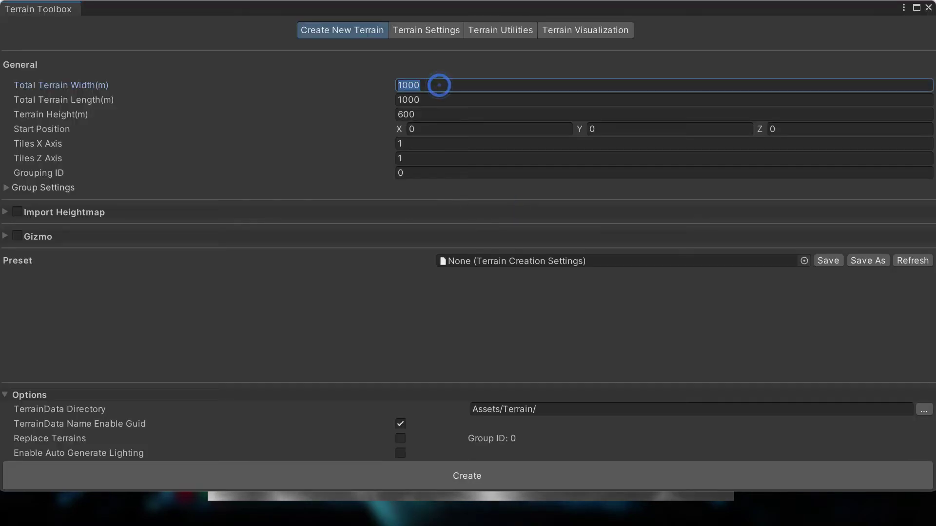
pyautogui.write('18000')
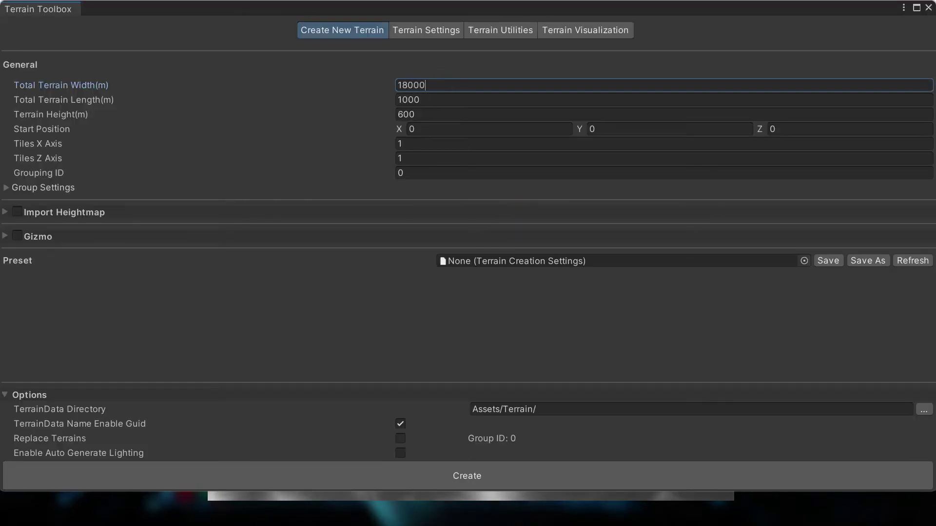
pyautogui.press('Tab')
pyautogui.write('18000')
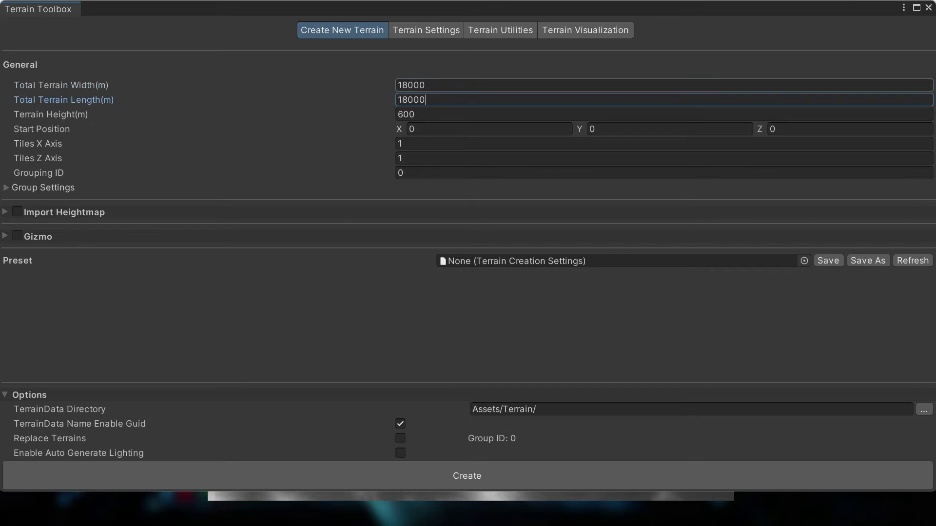
pyautogui.press('Tab')
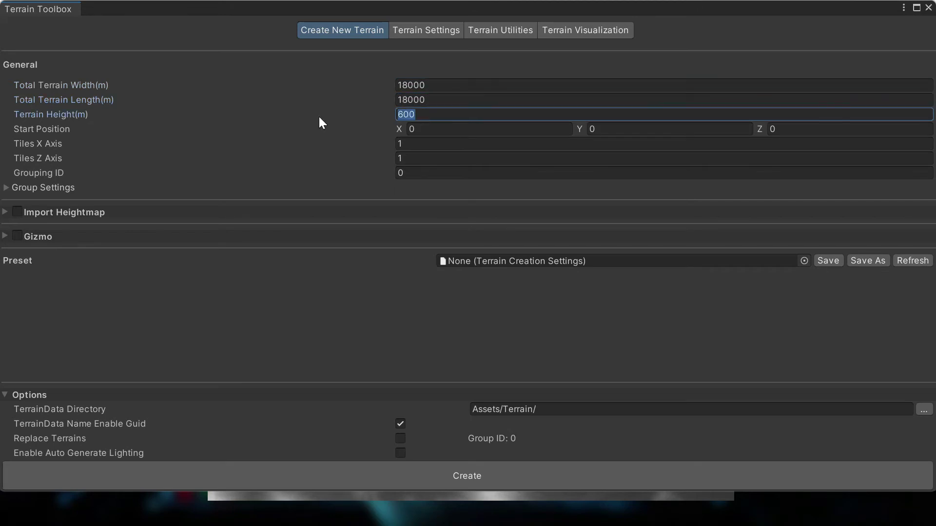
# Check the map's size and height details on the Cities: Skylines map generator page
pyautogui.hotkey('alt', 'Tab')
pyautogui.click(171, 274)
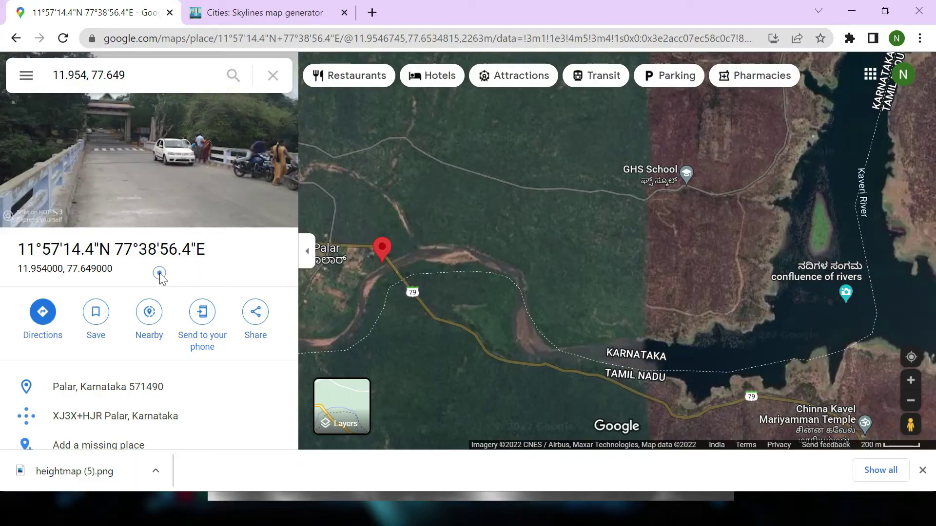
pyautogui.click(290, 15)
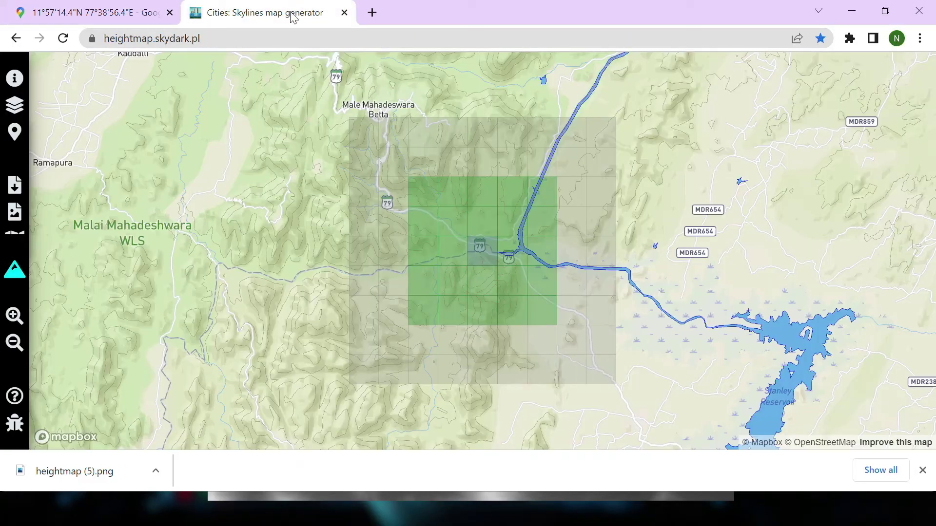
pyautogui.click(14, 78)
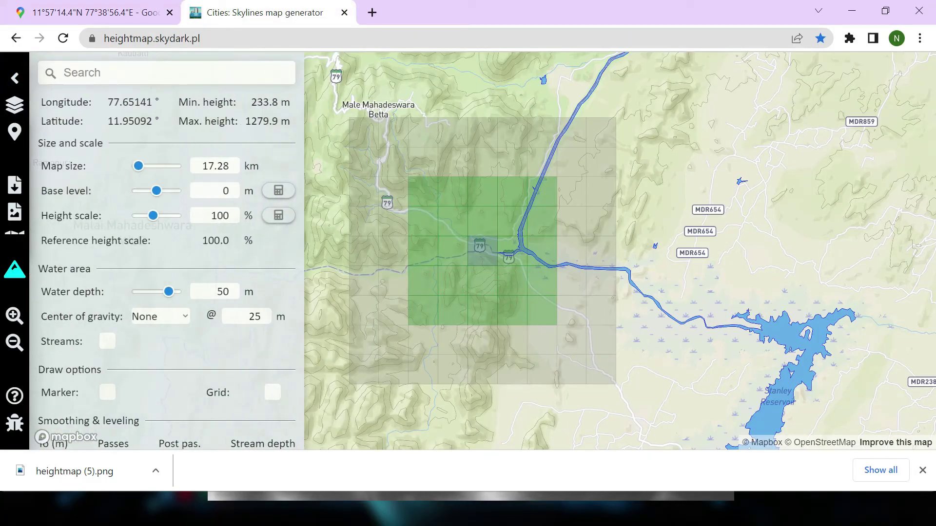
pyautogui.hotkey('alt', 'Tab')
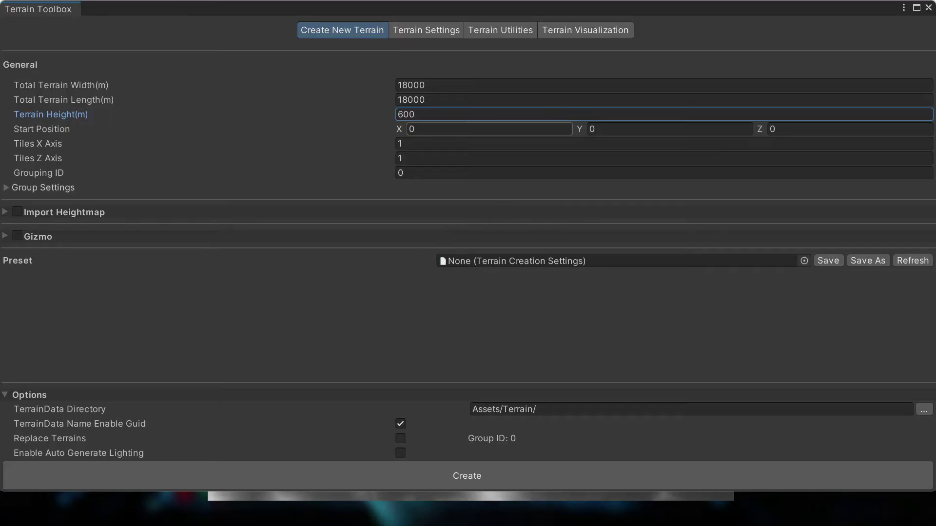
# Enter 1300 m as Terrain Height, expand Import Heightmap, and close the toolbox
pyautogui.click(419, 114)
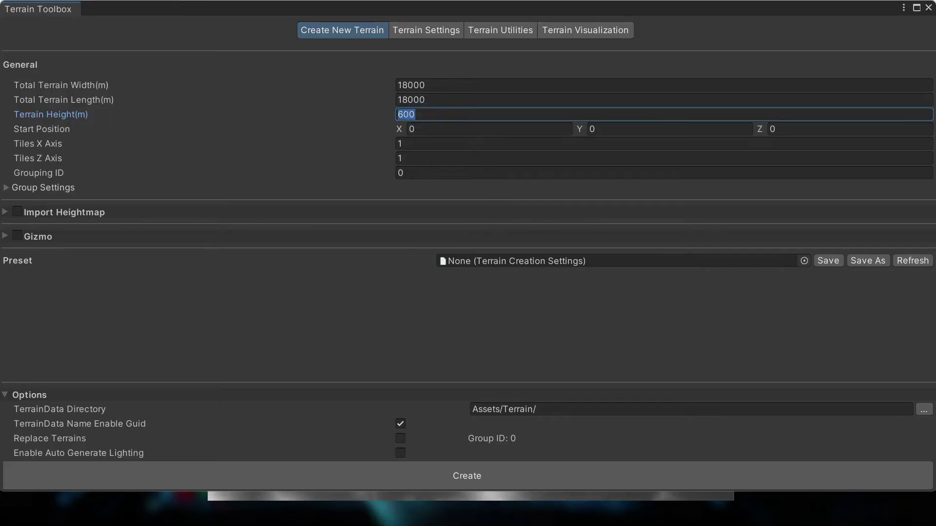
pyautogui.write('1300')
pyautogui.click(6, 212)
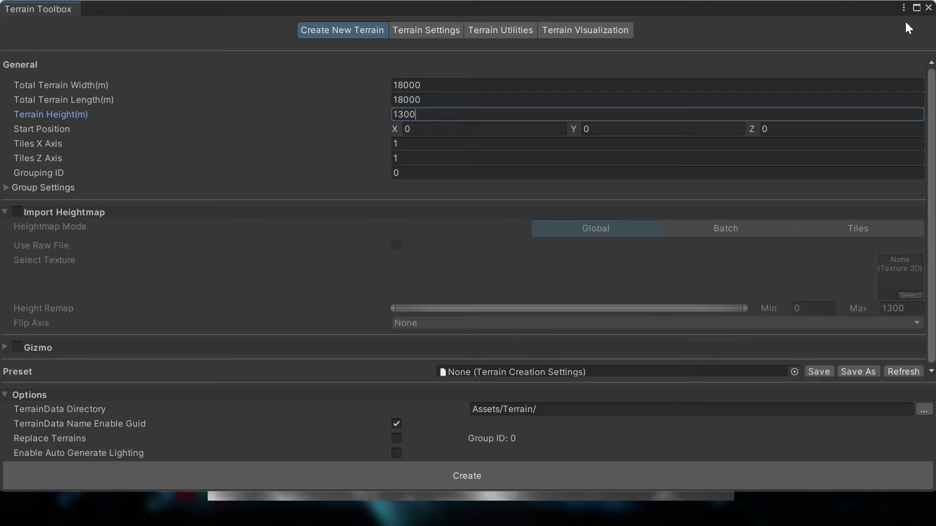
pyautogui.click(928, 9)
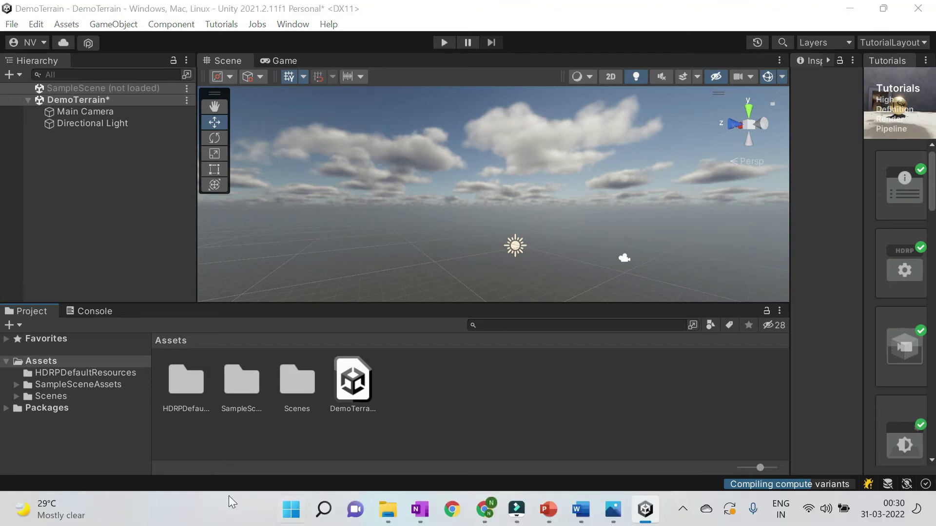
# Drag heightmap (5).png from the Downloads folder into the project's Assets panel
pyautogui.click(291, 509)
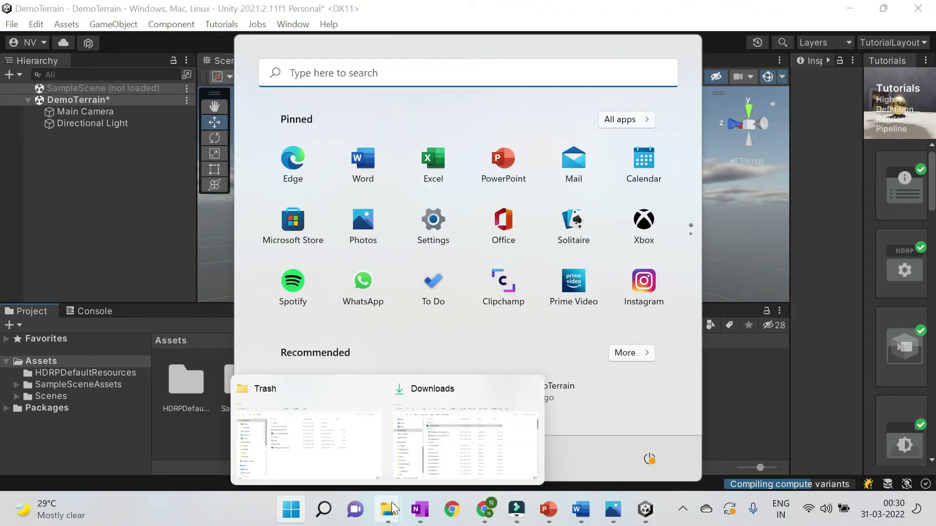
pyautogui.click(461, 422)
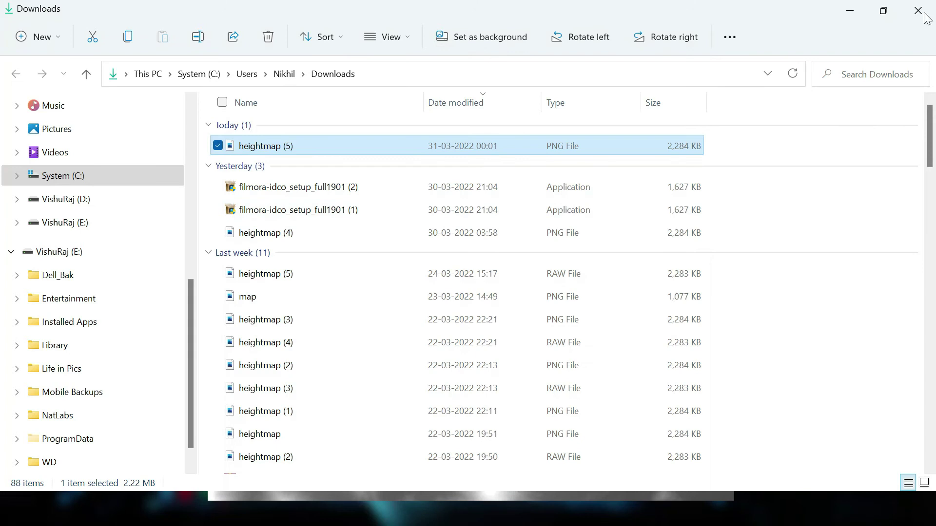
pyautogui.click(890, 11)
pyautogui.moveTo(690, 197); pyautogui.dragTo(419, 407)
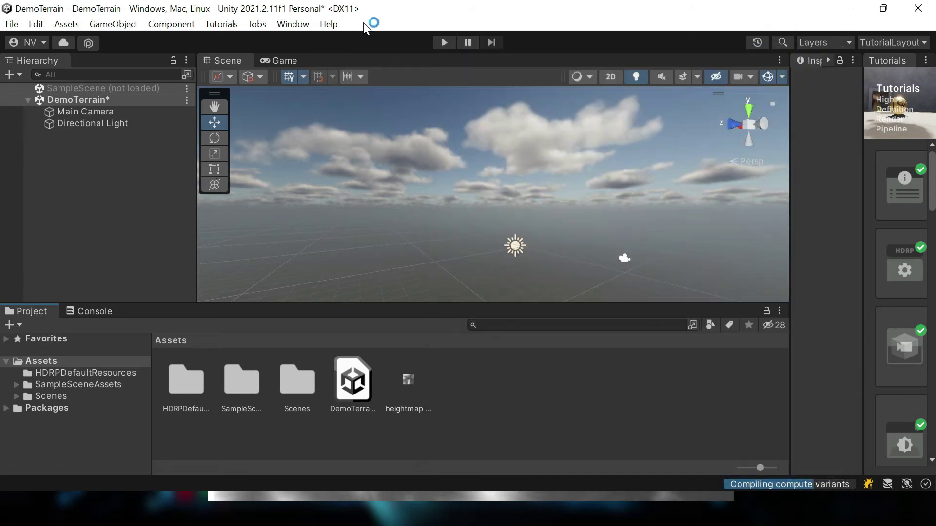
pyautogui.click(294, 24)
# Enable heightmap import with heightmap (5) and create the terrain in the Terrain Toolbox
pyautogui.moveTo(398, 467)
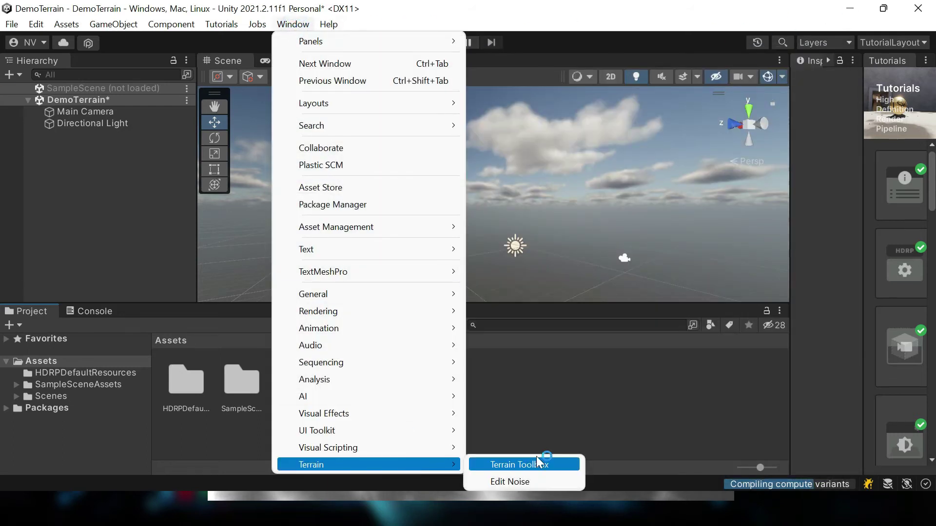
pyautogui.click(528, 463)
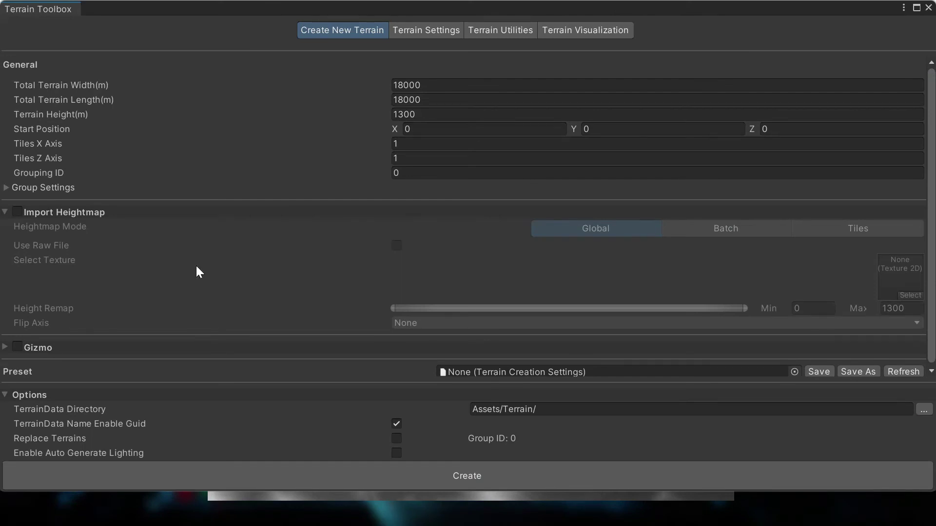
pyautogui.click(18, 212)
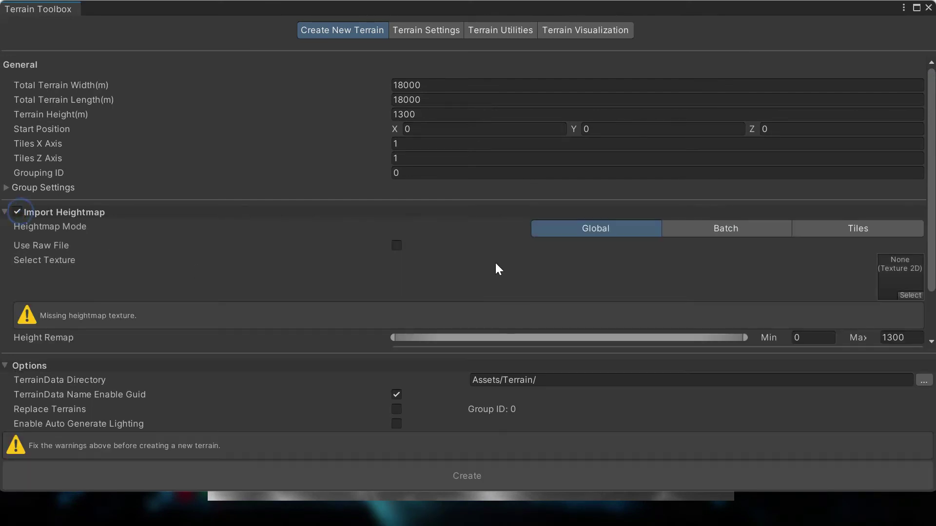
pyautogui.click(911, 296)
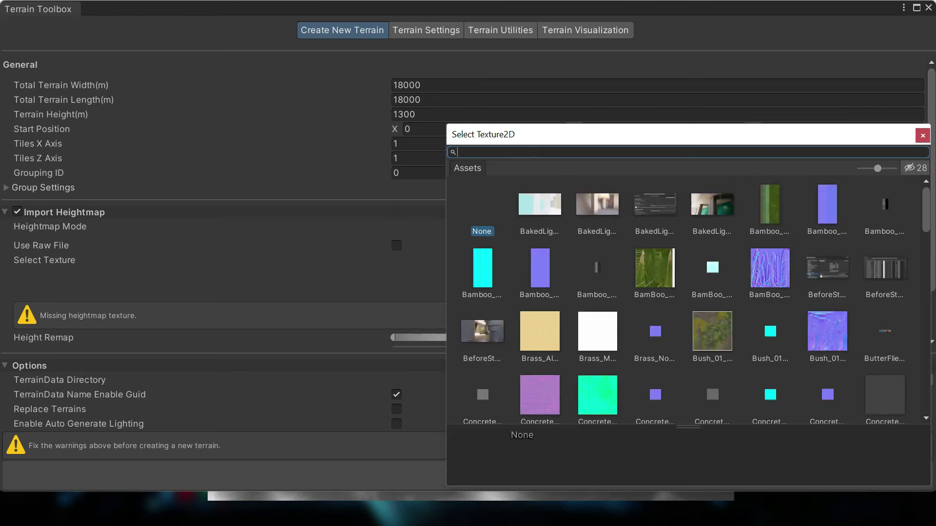
pyautogui.write('heigh')
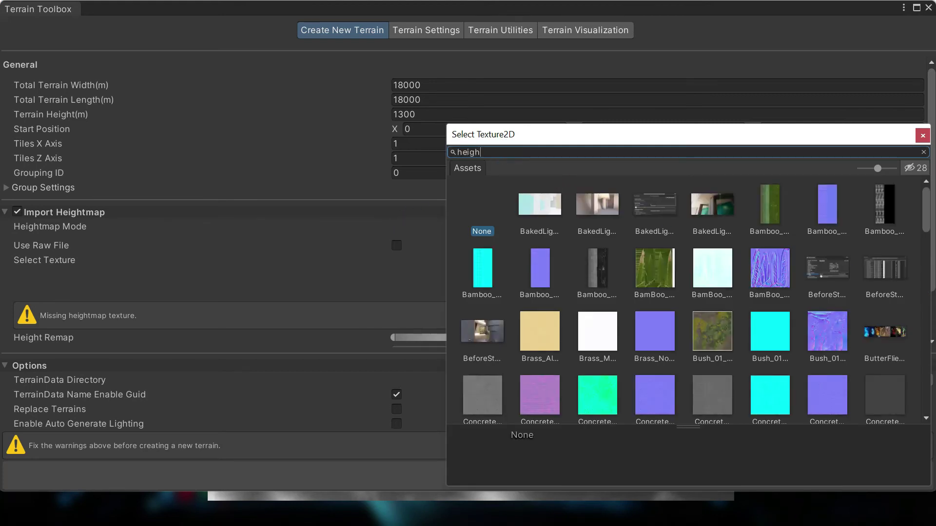
pyautogui.click(578, 209)
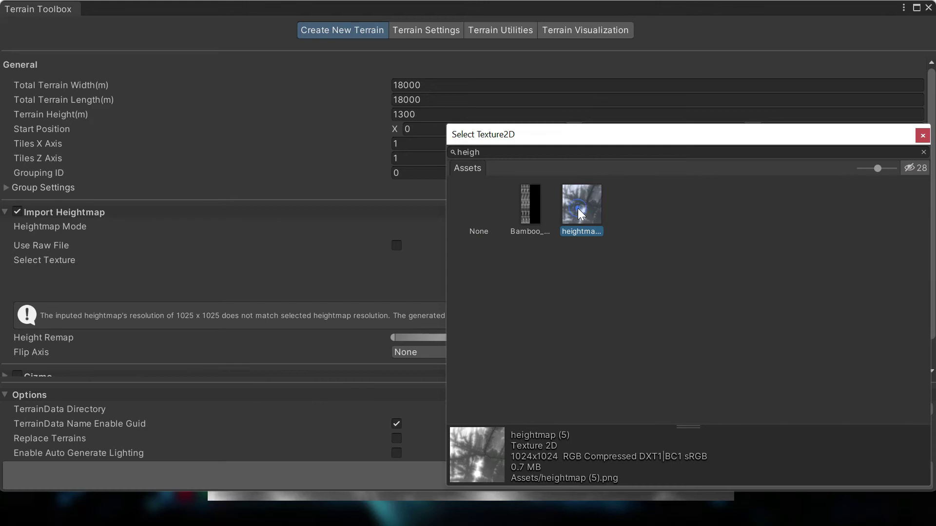
pyautogui.doubleClick(578, 209)
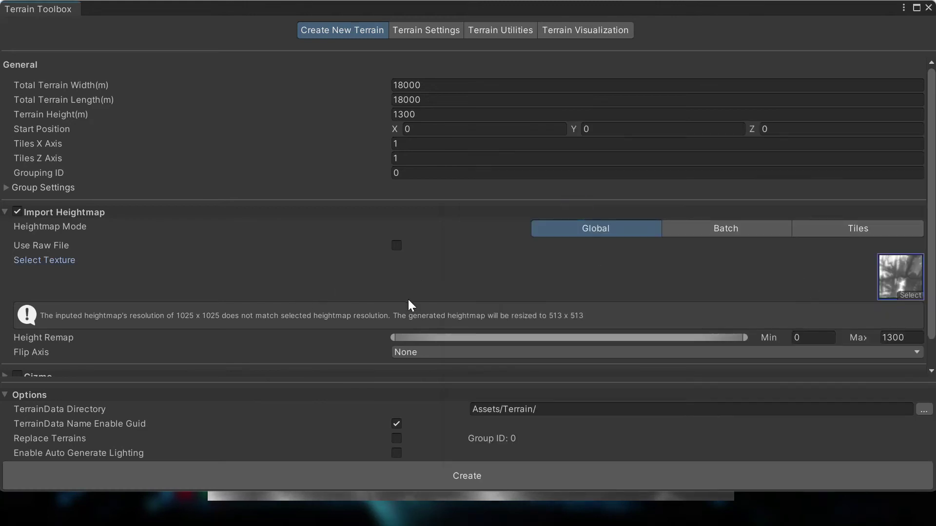
pyautogui.click(368, 474)
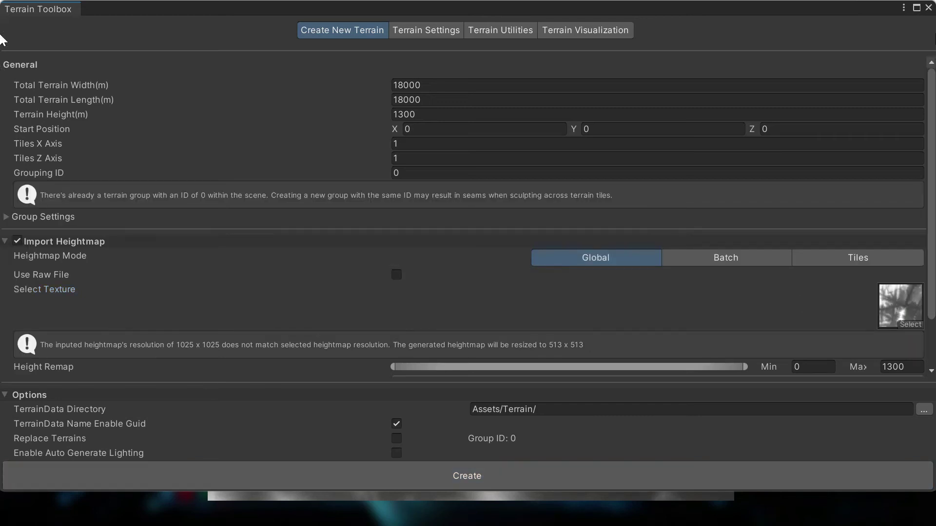
pyautogui.click(928, 9)
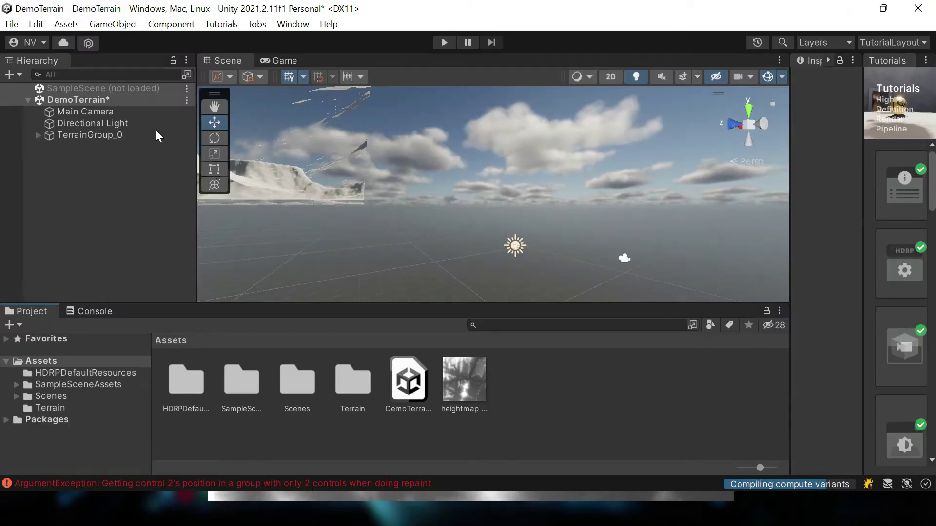
# Select the terrain inside TerrainGroup_0 and frame it with F
pyautogui.click(38, 136)
pyautogui.click(84, 146)
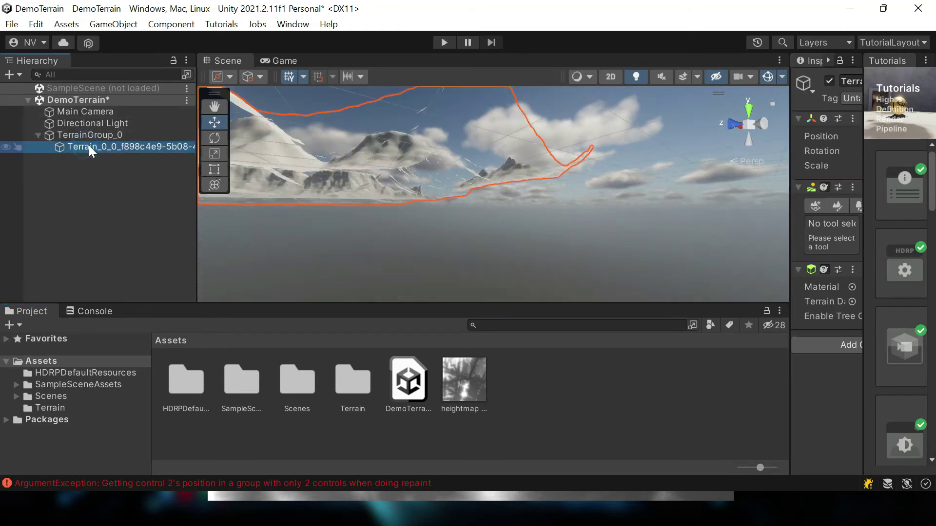
pyautogui.press('f')
# Orbit and zoom in to inspect the terrain's ridges and road-line relief up close
pyautogui.moveTo(508, 122)
pyautogui.keyDown('alt'); pyautogui.mouseDown()
pyautogui.moveTo(493, 184)
pyautogui.moveTo(382, 255)
pyautogui.moveTo(550, 274)
pyautogui.moveTo(680, 206)
pyautogui.mouseUp(); pyautogui.keyUp('alt')
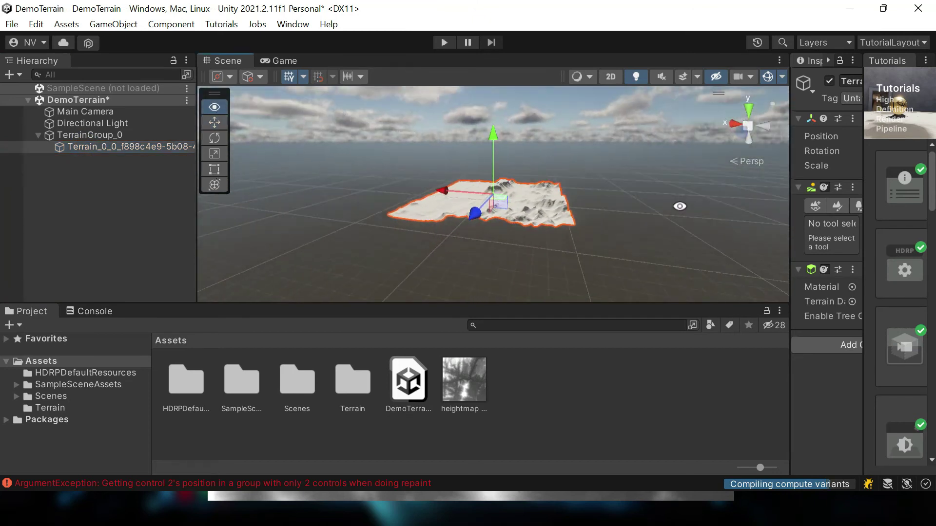
pyautogui.keyDown('alt'); pyautogui.moveTo(435, 232); pyautogui.dragTo(525, 207); pyautogui.keyUp('alt')
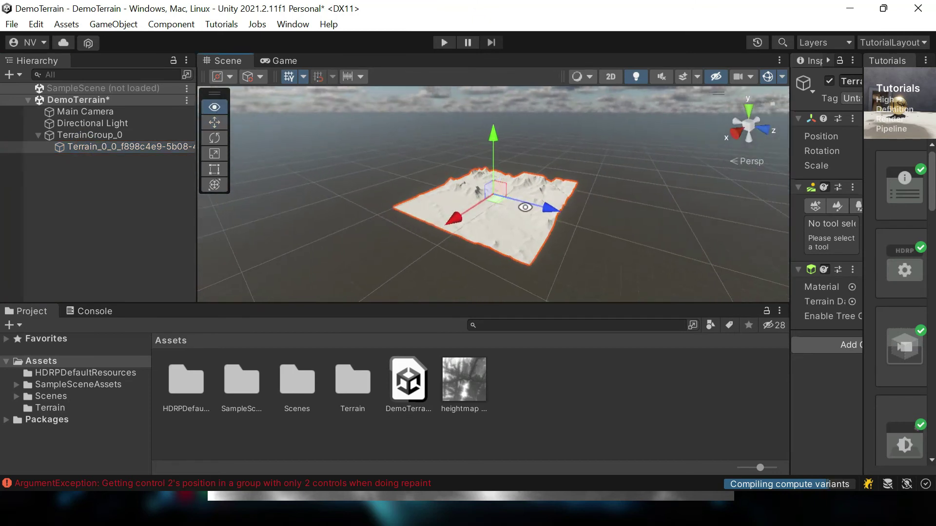
pyautogui.keyDown('alt'); pyautogui.moveTo(406, 224); pyautogui.dragTo(522, 256); pyautogui.keyUp('alt')
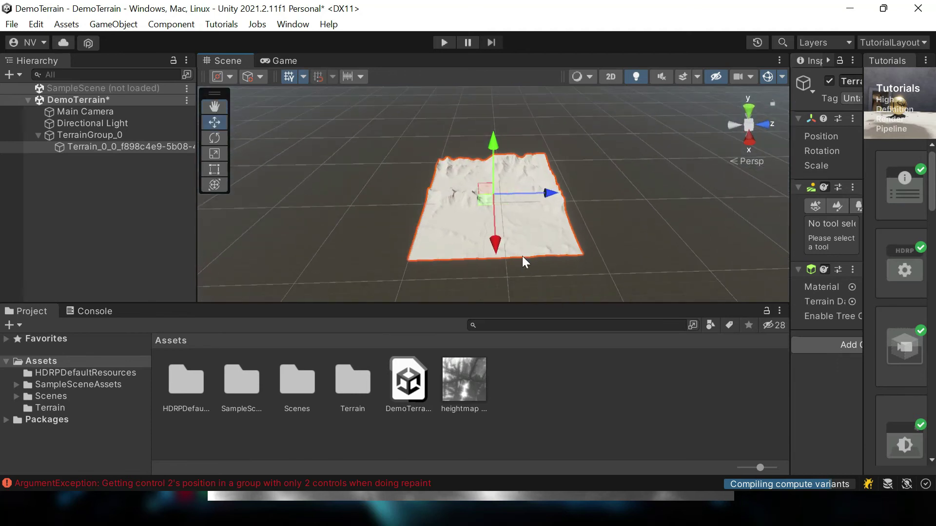
pyautogui.scroll(4, 522, 255)
pyautogui.scroll(3, 545, 217)
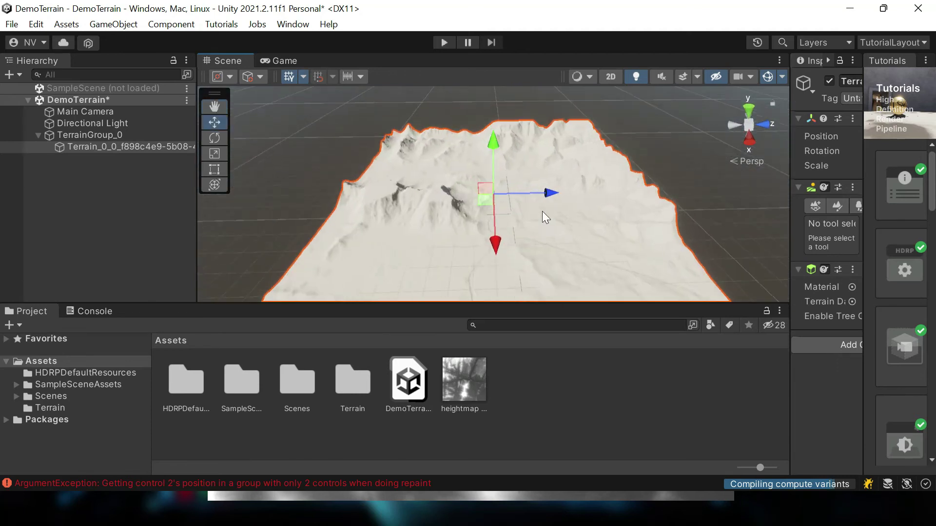
pyautogui.scroll(2, 542, 213)
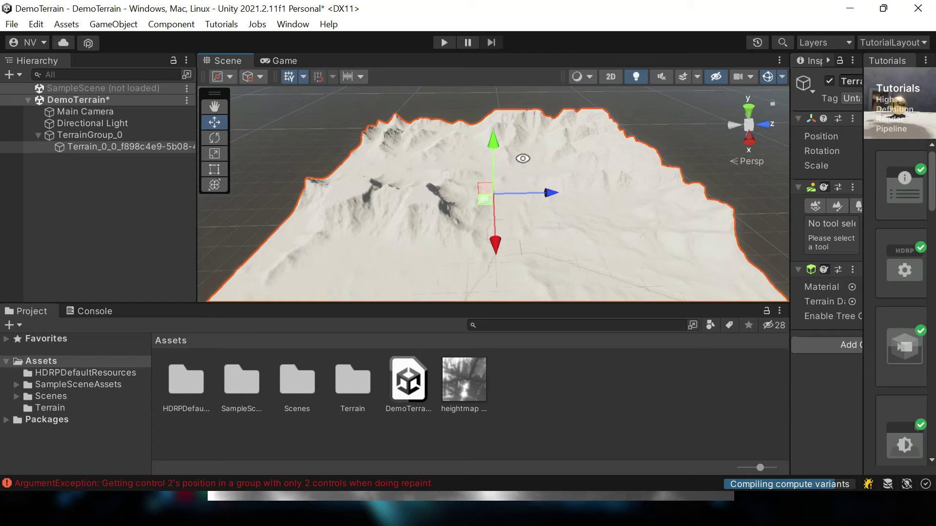
pyautogui.keyDown('alt'); pyautogui.moveTo(522, 159); pyautogui.dragTo(654, 242); pyautogui.keyUp('alt')
pyautogui.keyDown('alt'); pyautogui.moveTo(586, 252); pyautogui.dragTo(564, 249); pyautogui.keyUp('alt')
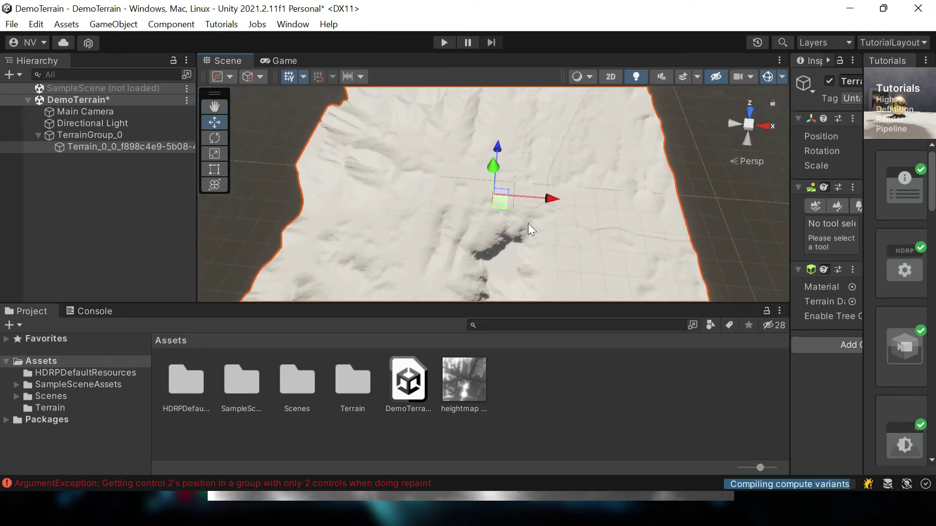
pyautogui.scroll(4, 528, 224)
pyautogui.scroll(-4, 532, 222)
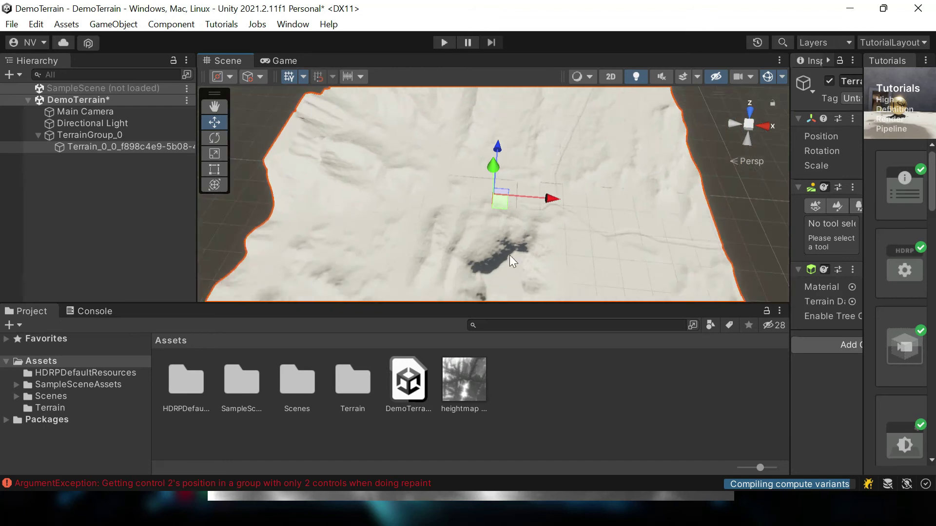
pyautogui.scroll(4, 517, 262)
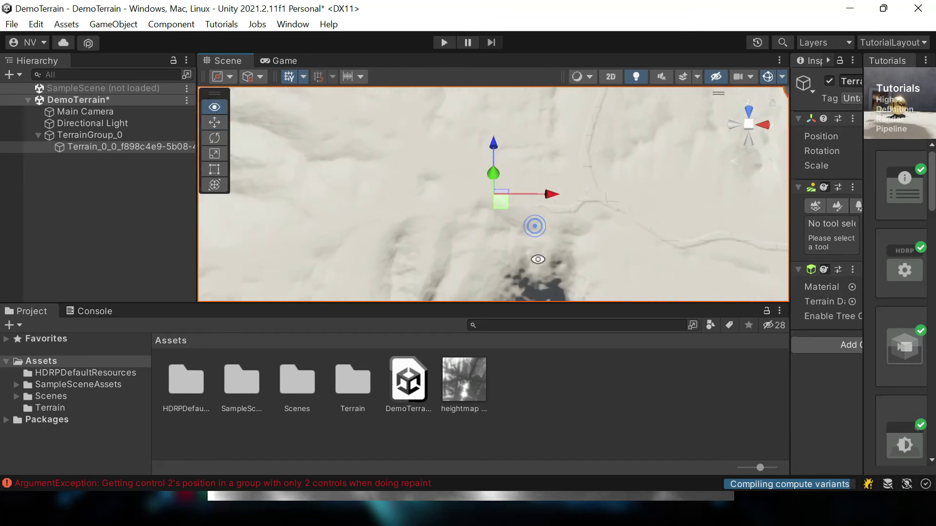
pyautogui.scroll(5, 505, 234)
pyautogui.scroll(3, 504, 232)
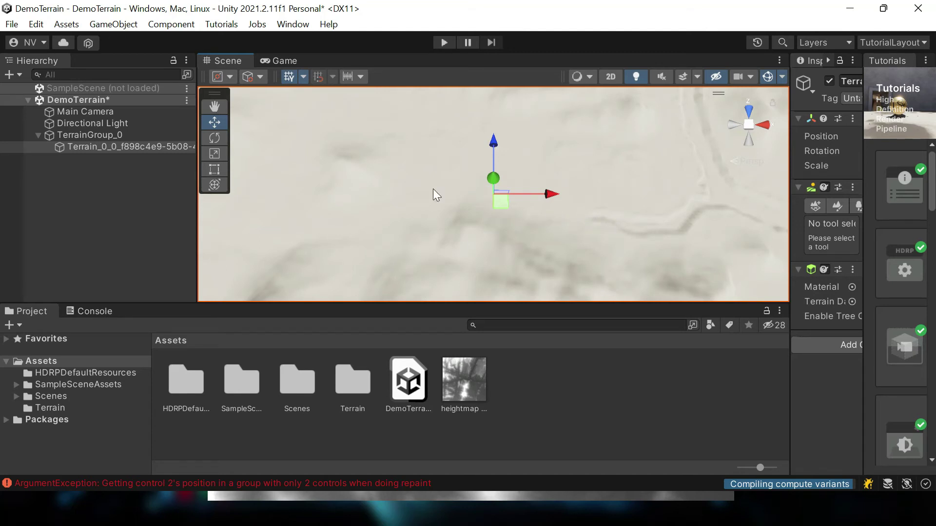
# Zoom out in the Scene view until the terrain's ridges and edges are visible again
pyautogui.scroll(-6, 536, 219)
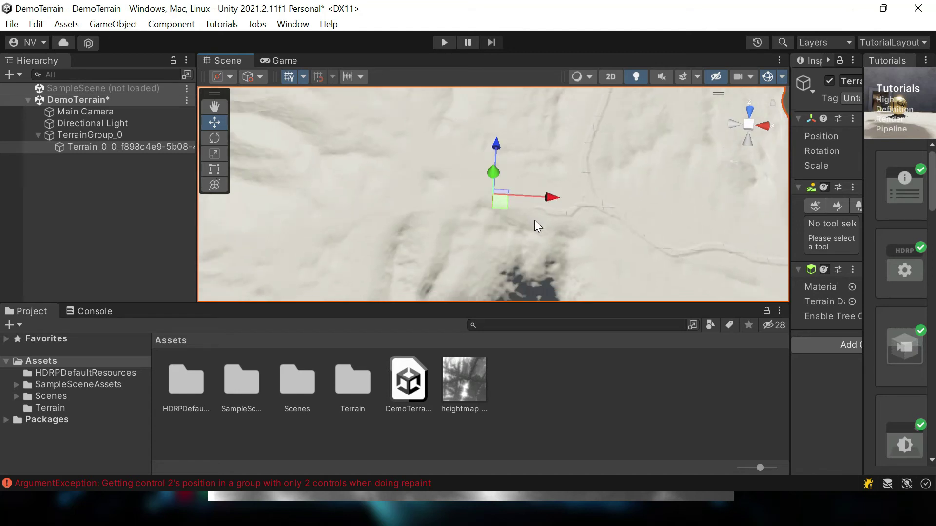
pyautogui.scroll(-3, 537, 211)
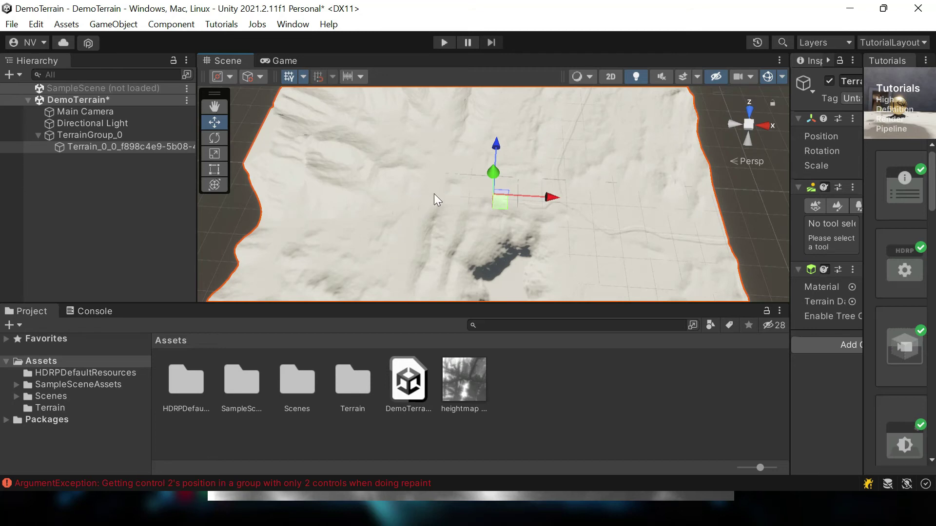
# Zoom out and orbit to an oblique overhead view of the tile, then reselect the terrain
pyautogui.scroll(-8, 378, 234)
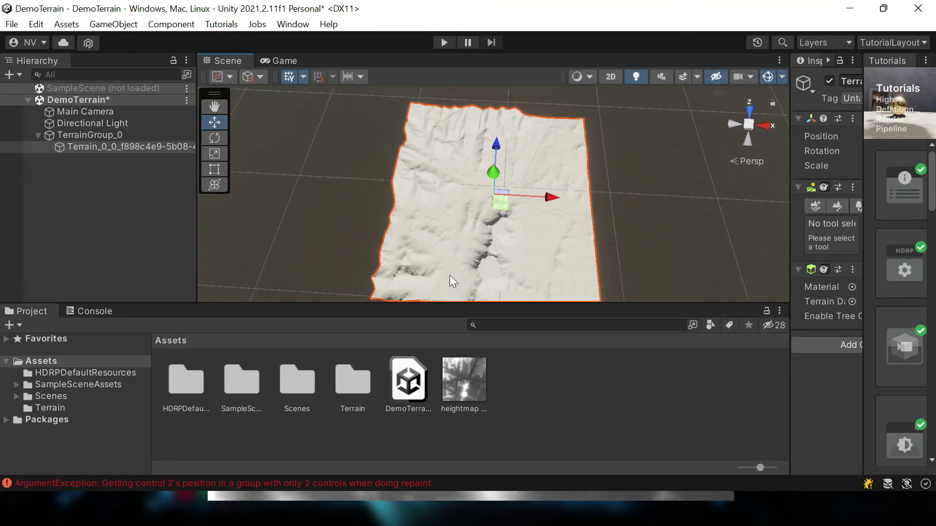
pyautogui.keyDown('alt'); pyautogui.moveTo(449, 274); pyautogui.dragTo(505, 227); pyautogui.keyUp('alt')
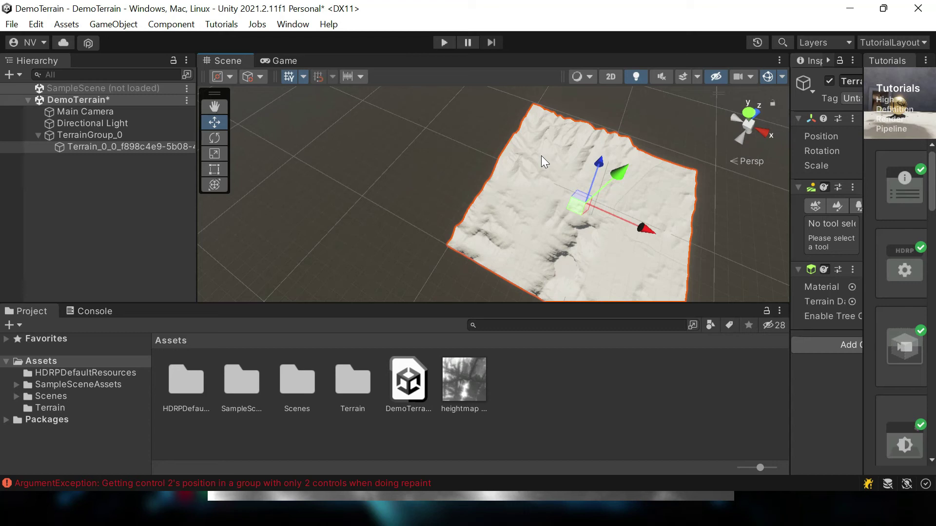
pyautogui.click(423, 153)
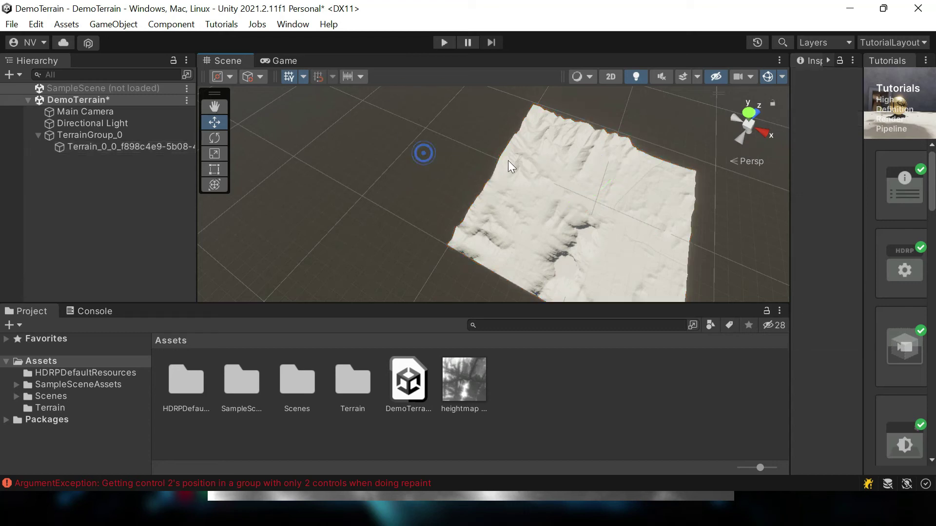
pyautogui.click(525, 163)
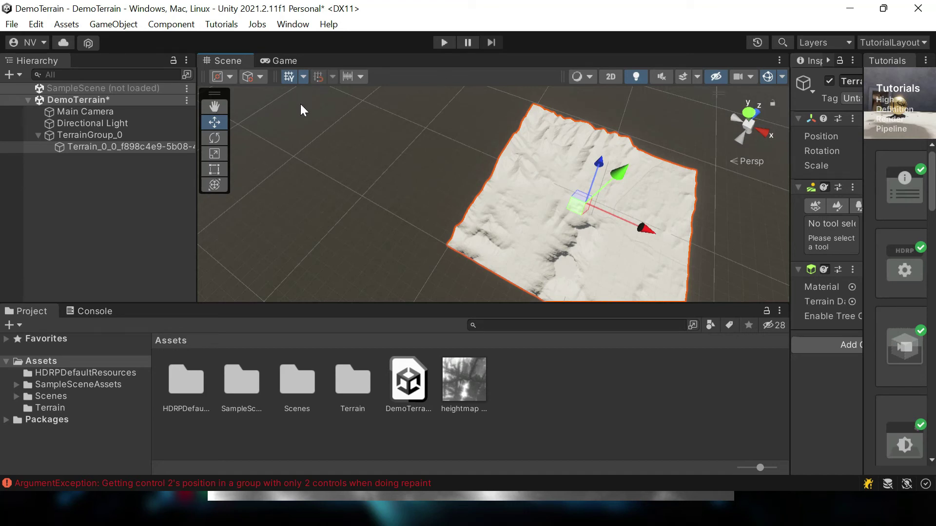
# In the Terrain Toolbox's Terrain Edit utilities, set Split Tiles to 16 and split the terrain
pyautogui.click(293, 24)
pyautogui.moveTo(366, 461)
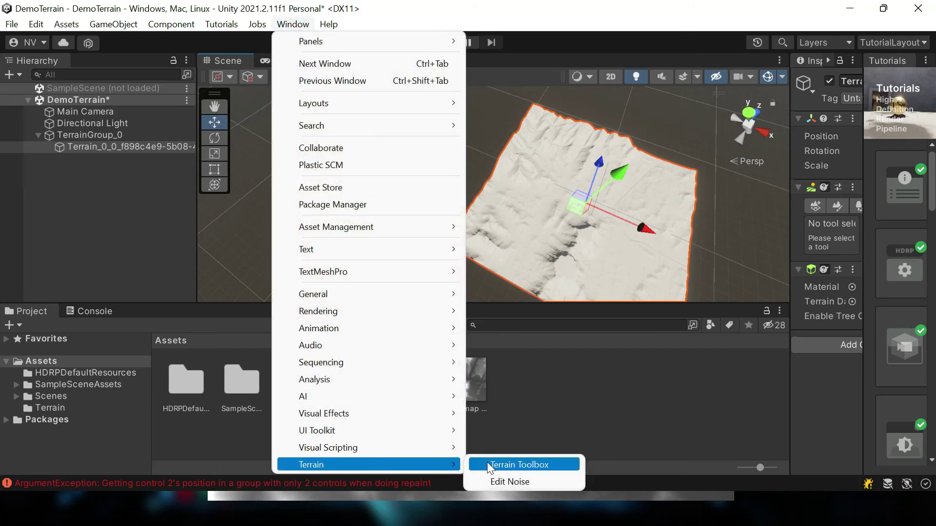
pyautogui.click(490, 461)
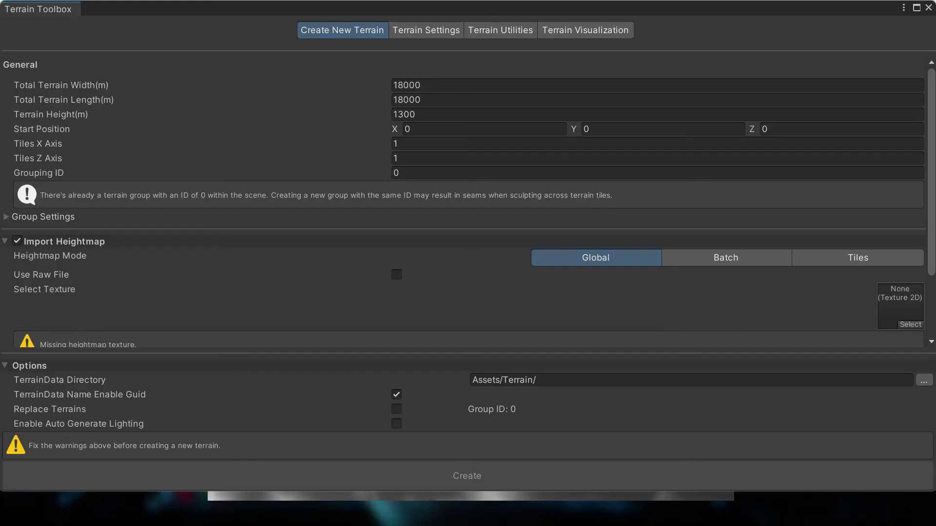
pyautogui.click(519, 32)
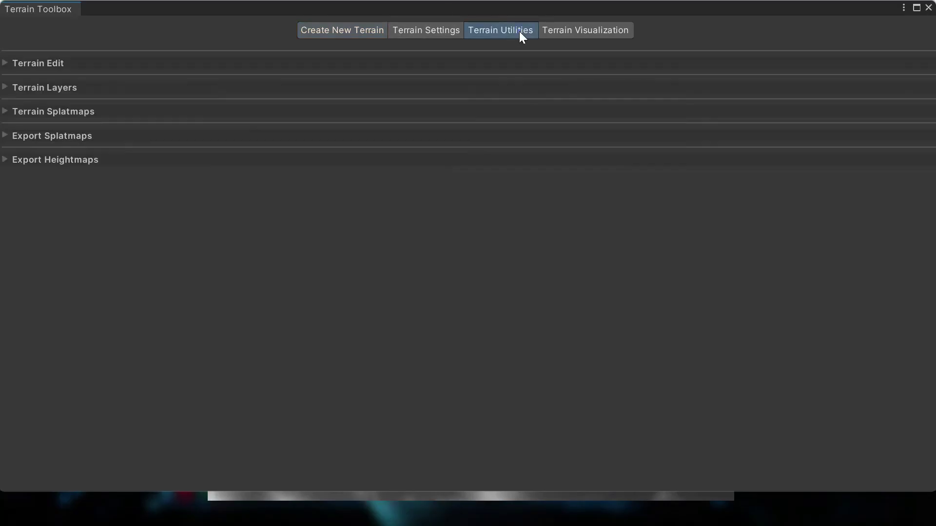
pyautogui.click(7, 62)
pyautogui.click(424, 182)
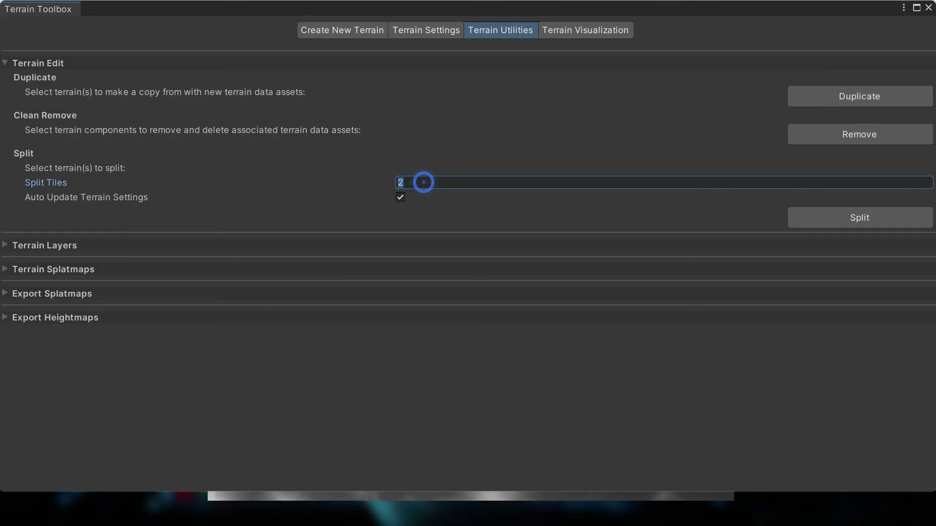
pyautogui.write('16')
pyautogui.click(856, 222)
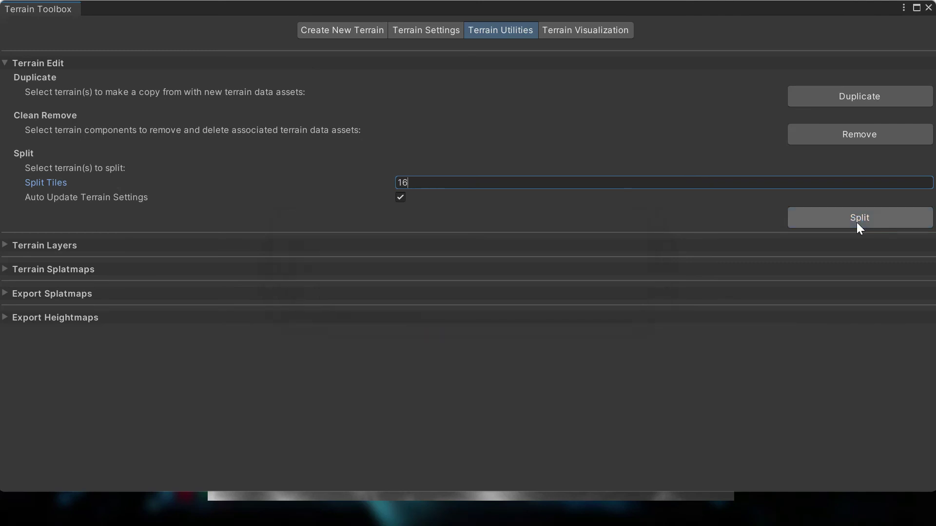
# Close the Terrain Toolbox, delete the original terrain under TerrainGroup_0, and select a split tile
pyautogui.click(928, 8)
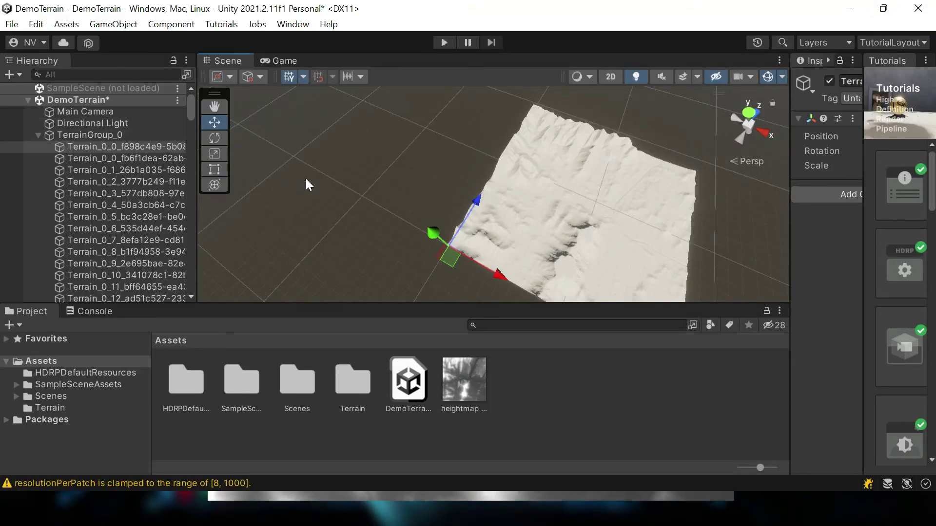
pyautogui.click(110, 139)
pyautogui.click(121, 146)
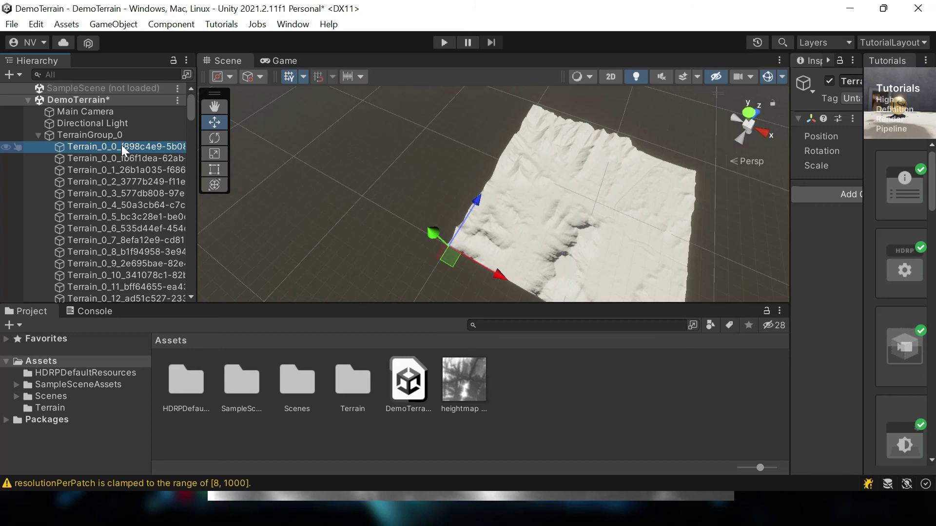
pyautogui.press('Delete')
pyautogui.click(121, 146)
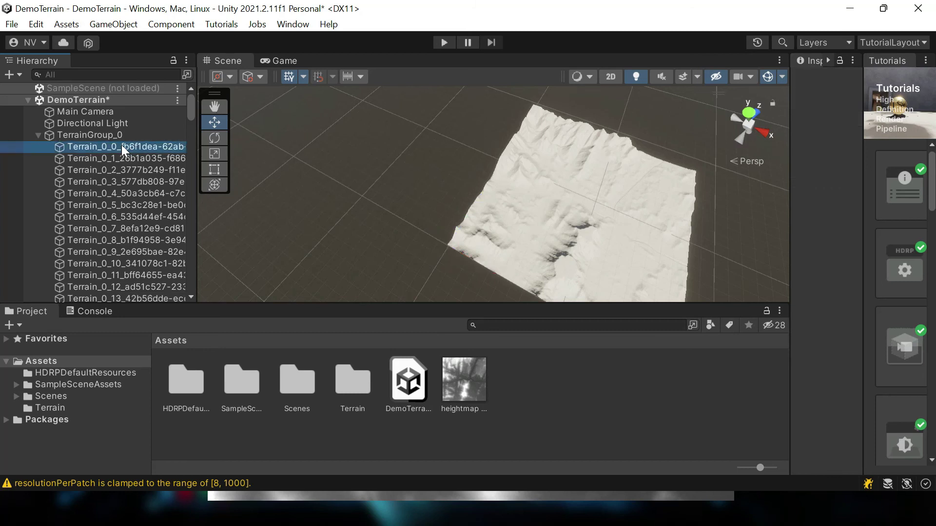